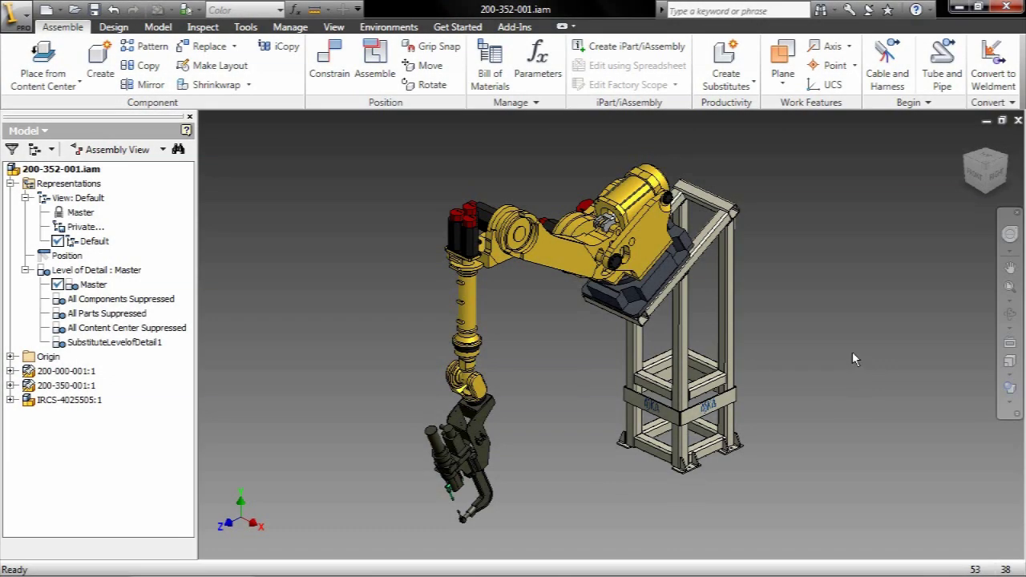
Step: Open the robot's support frame subassembly, 200-350-001, in its own window
left_click(720, 381)
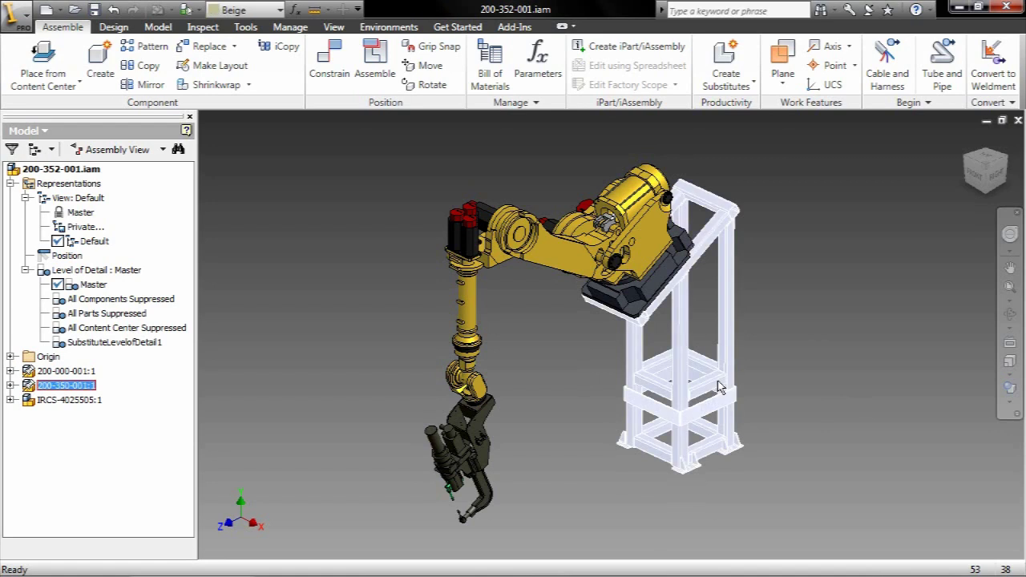
right_click(719, 387)
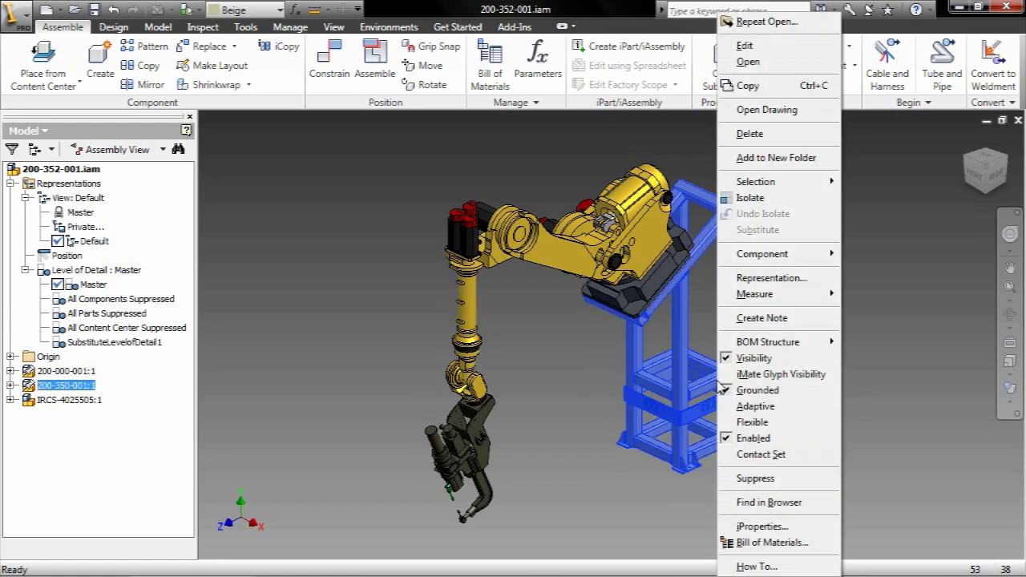
left_click(747, 63)
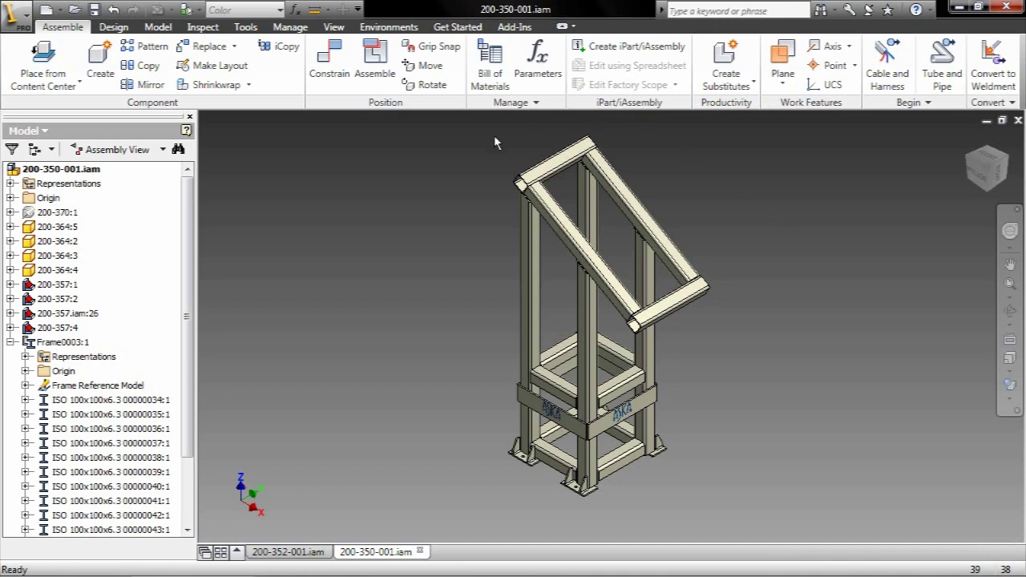
Step: Enter the Frame Analysis environment and create a Static Analysis simulation with the default name Simulation:1
left_click(381, 26)
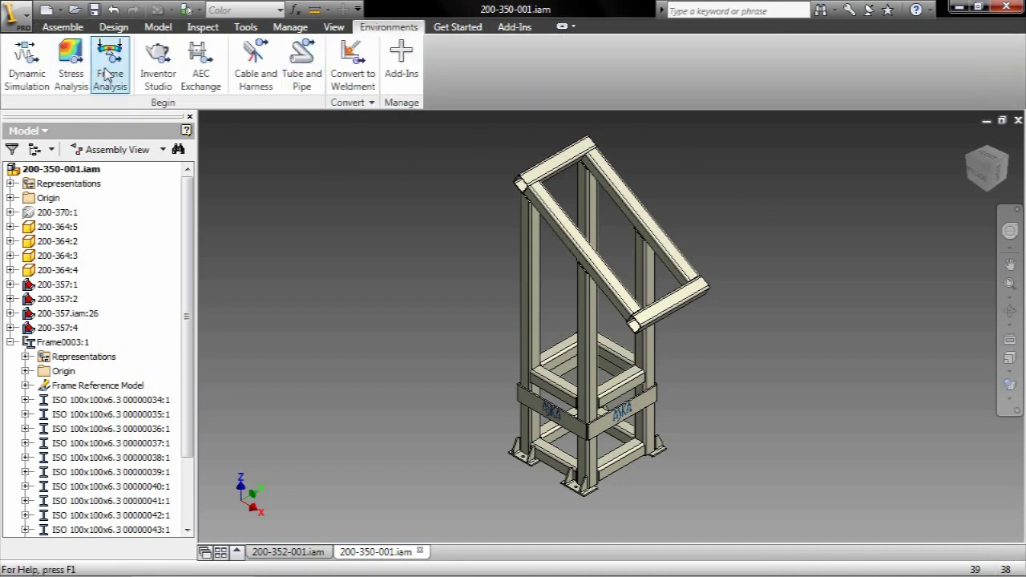
left_click(107, 73)
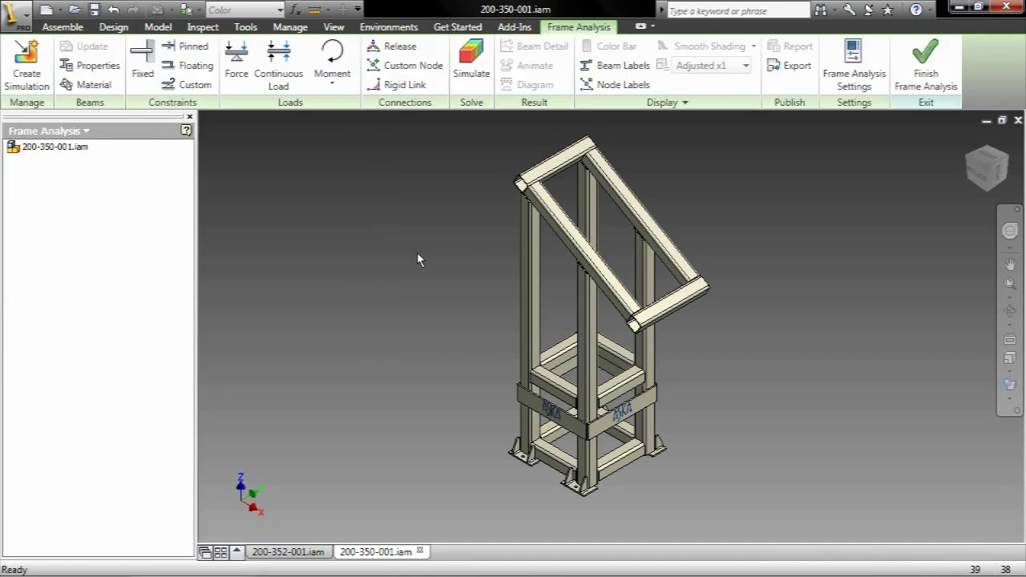
left_click(26, 69)
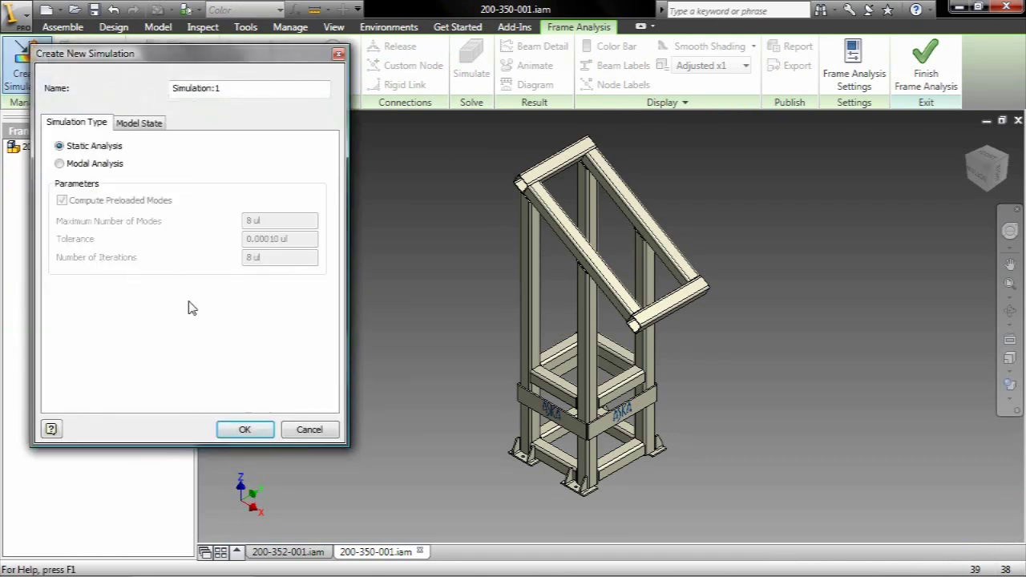
left_click(245, 431)
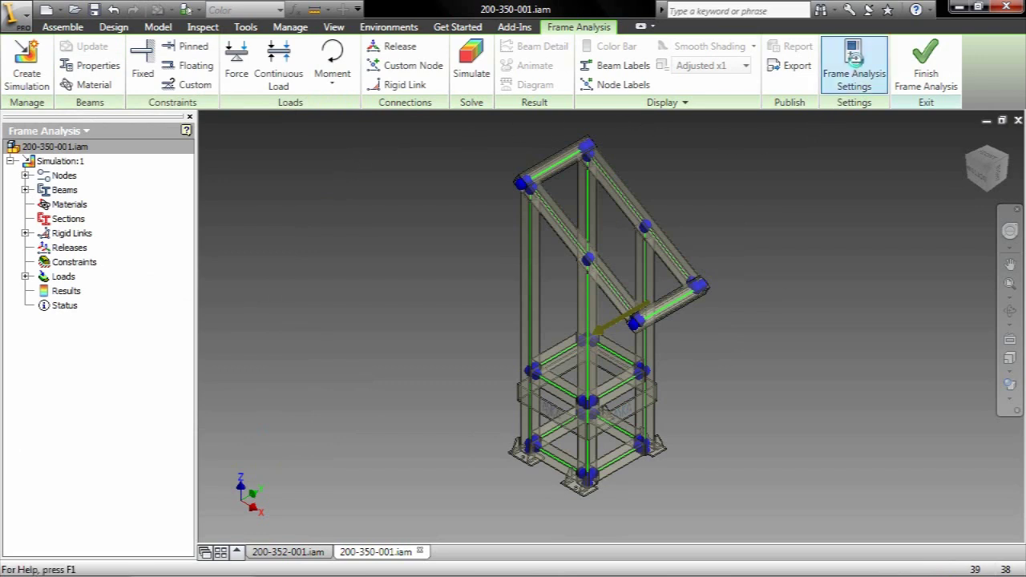
Step: Set the display scales of nodes, loads and constraints to 0.75 in the frame analysis settings
left_click(854, 56)
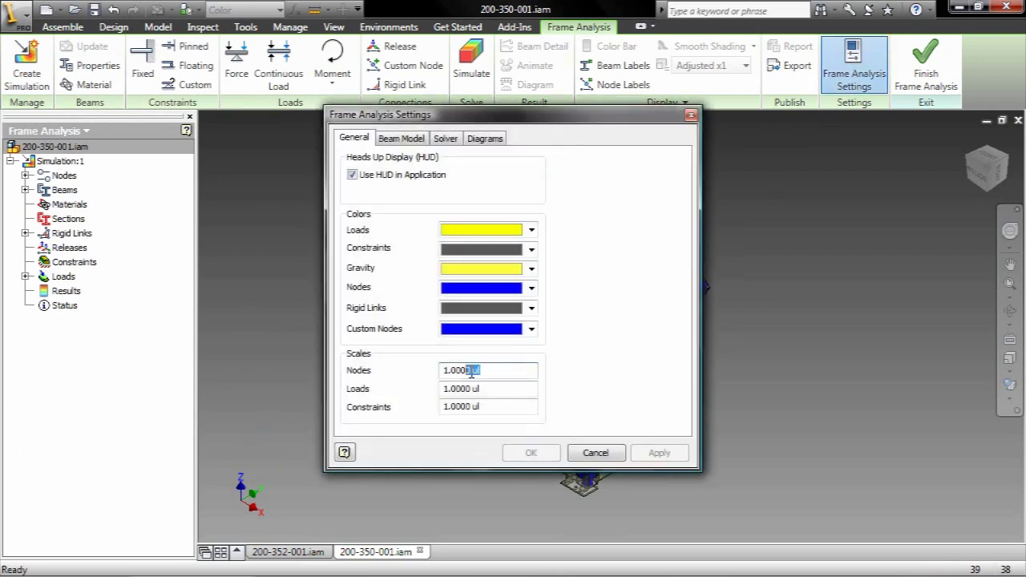
type(".75")
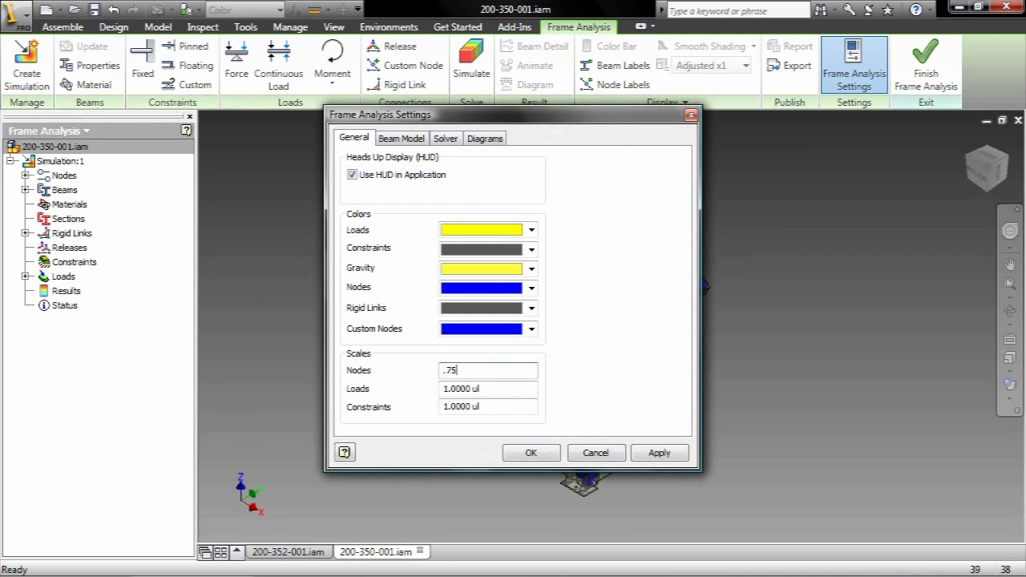
key("Tab")
type(".75")
key("Tab")
type(".75")
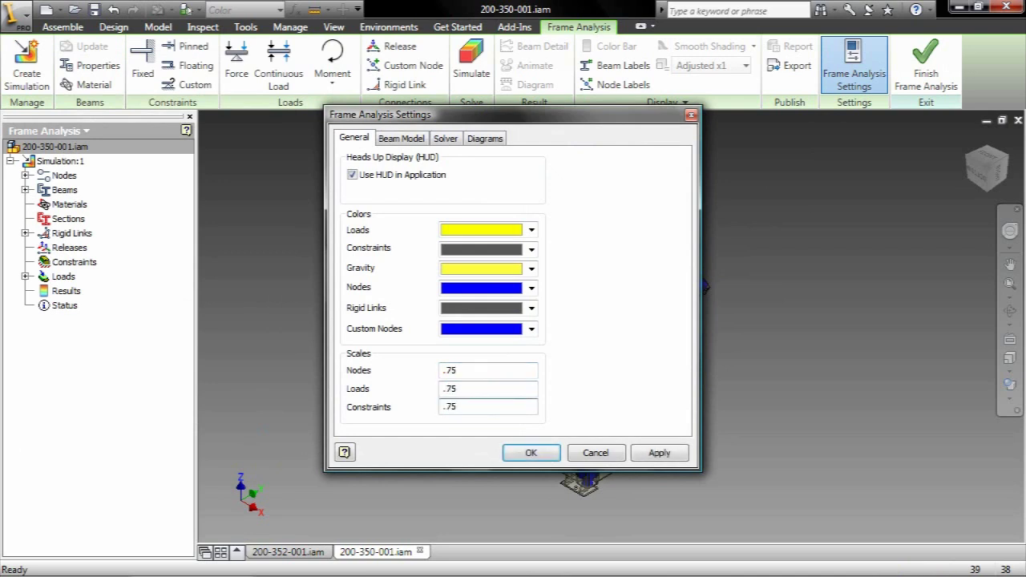
left_click(531, 453)
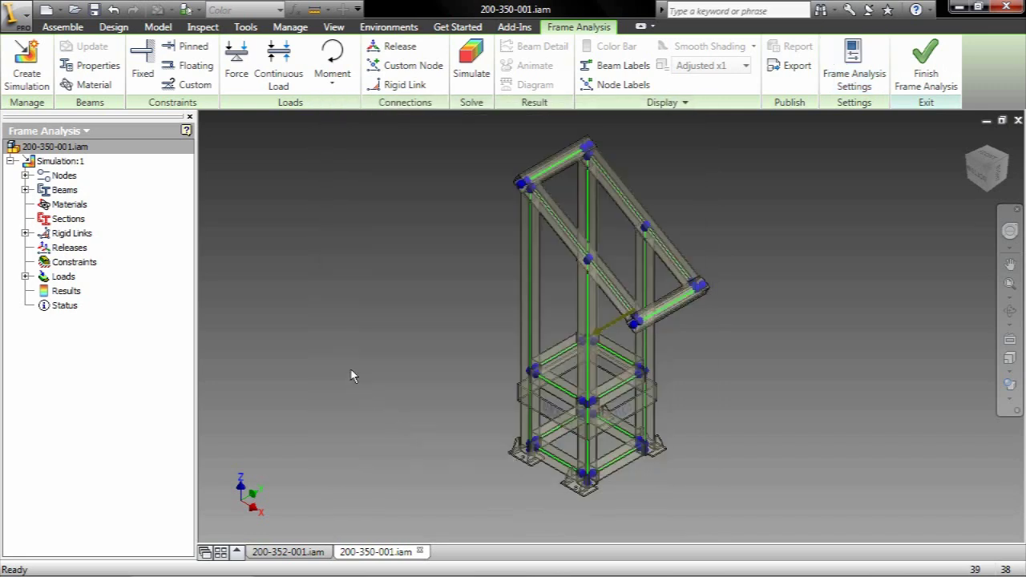
Step: Edit the gravity load so that it acts in the Z Direction
left_click(26, 277)
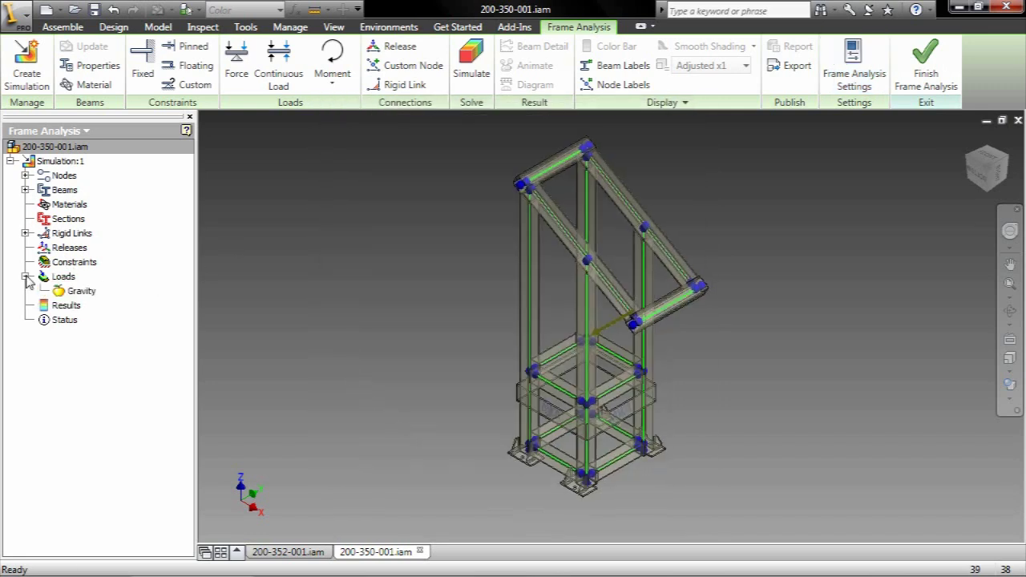
right_click(75, 296)
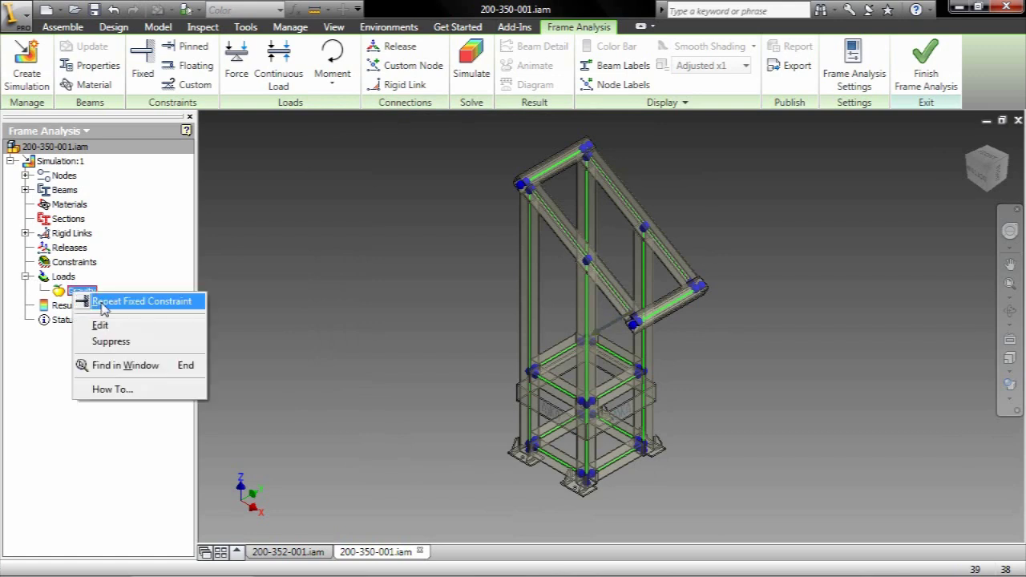
left_click(103, 303)
left_click(560, 289)
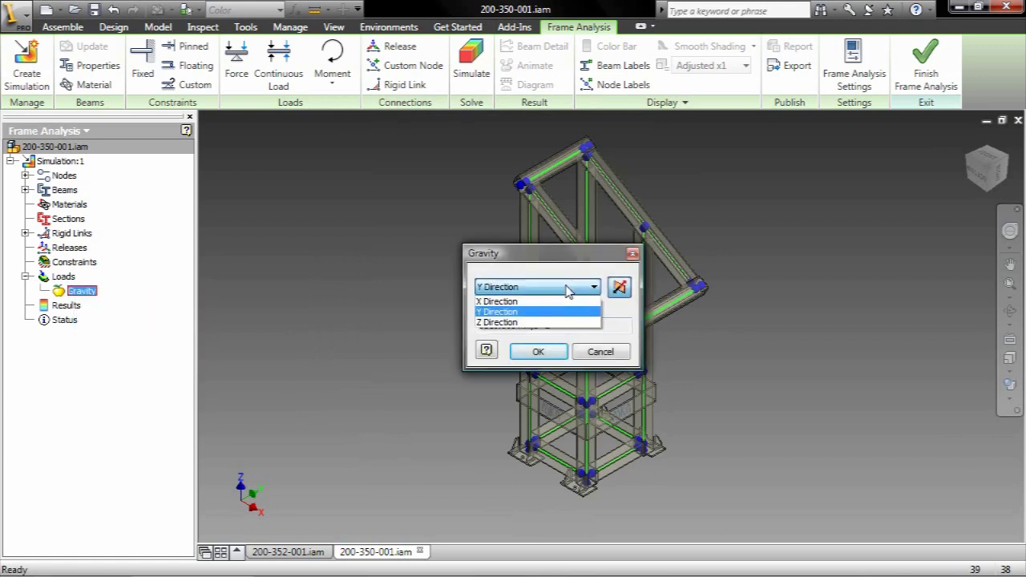
left_click(513, 323)
left_click(538, 353)
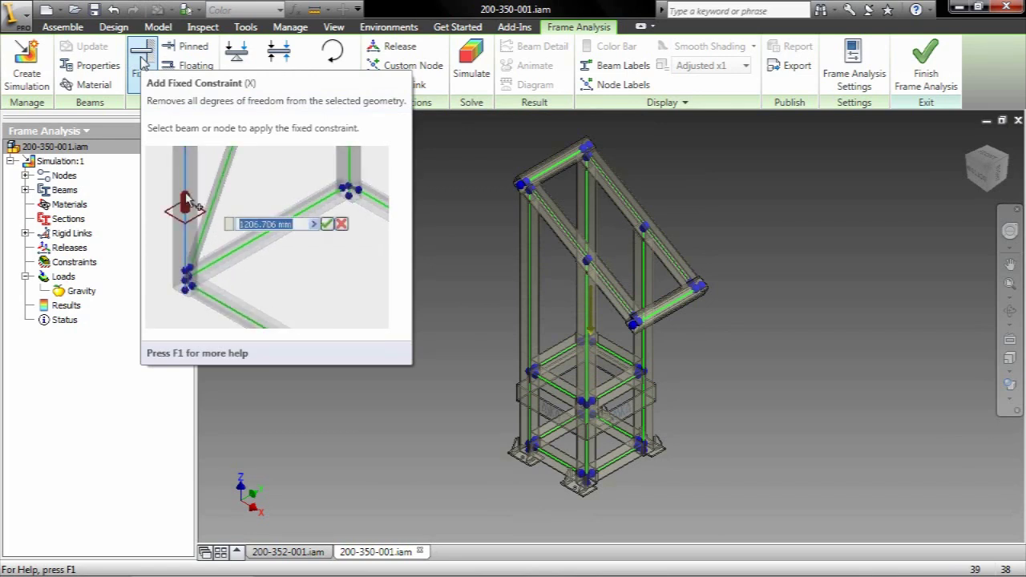
Step: Apply fixed constraints to the bottom nodes of all four vertical columns at the base plates
left_click(143, 64)
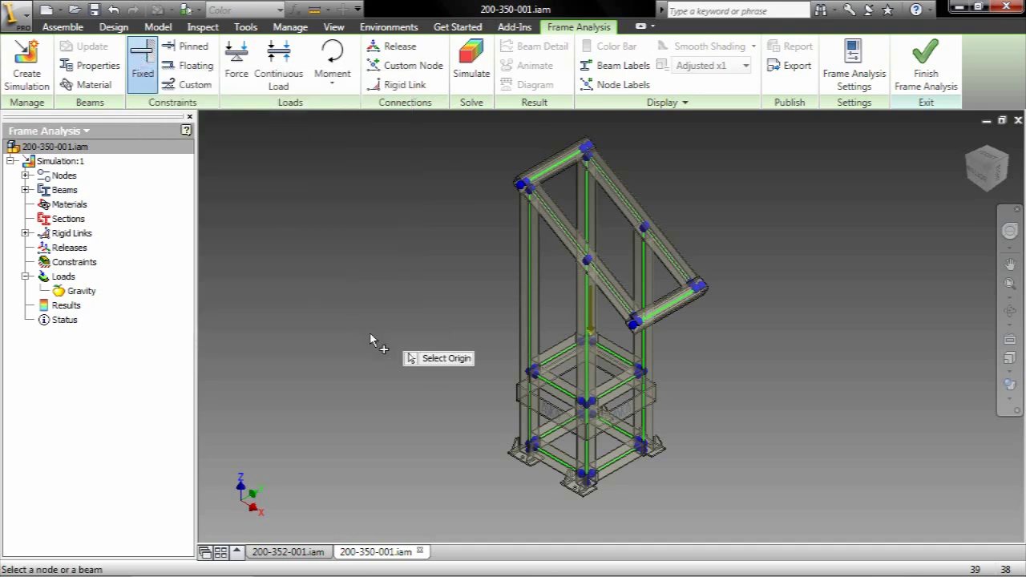
scroll(377, 344, "down", 3)
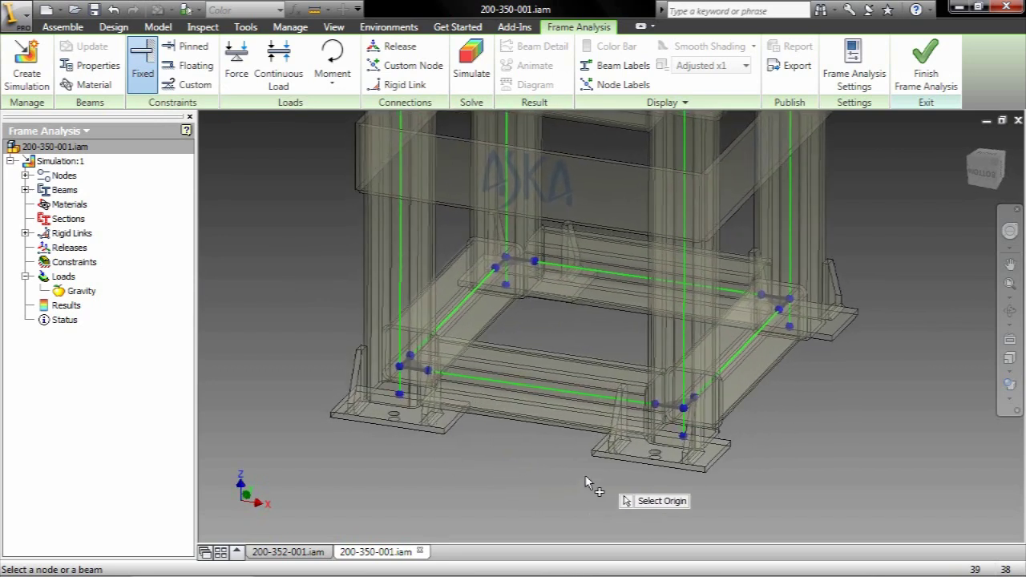
left_click(683, 439)
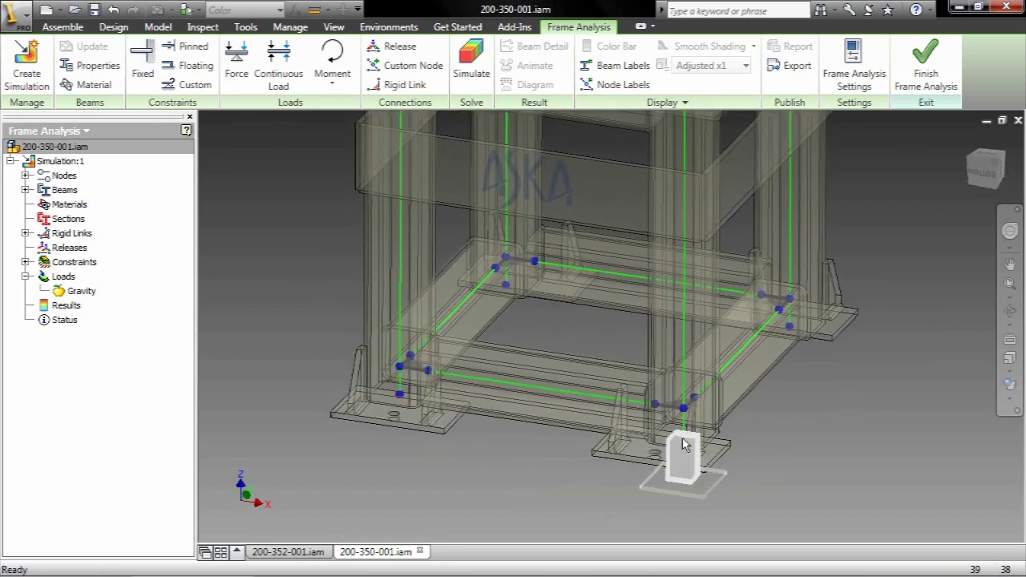
right_click(809, 430)
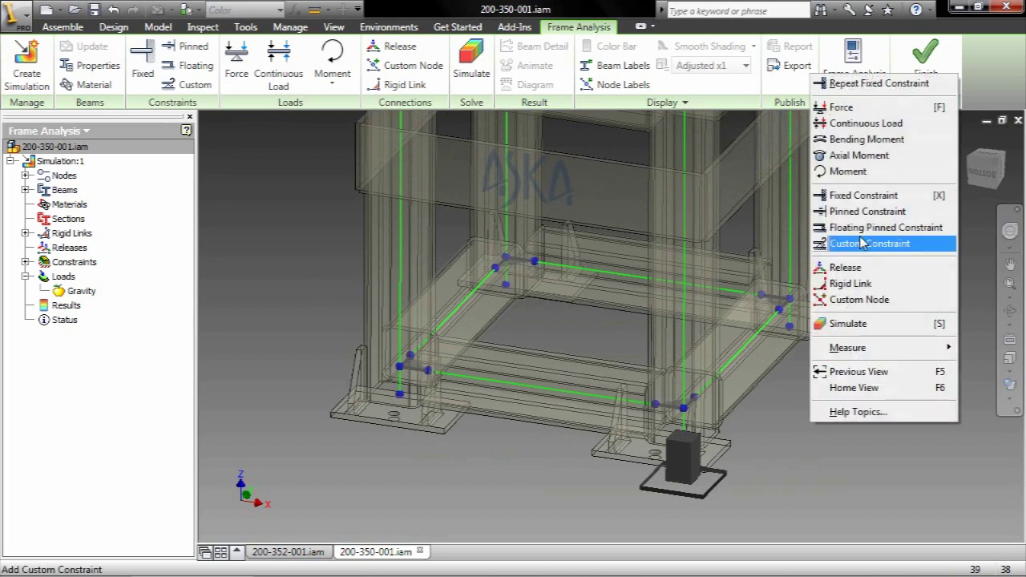
left_click(865, 83)
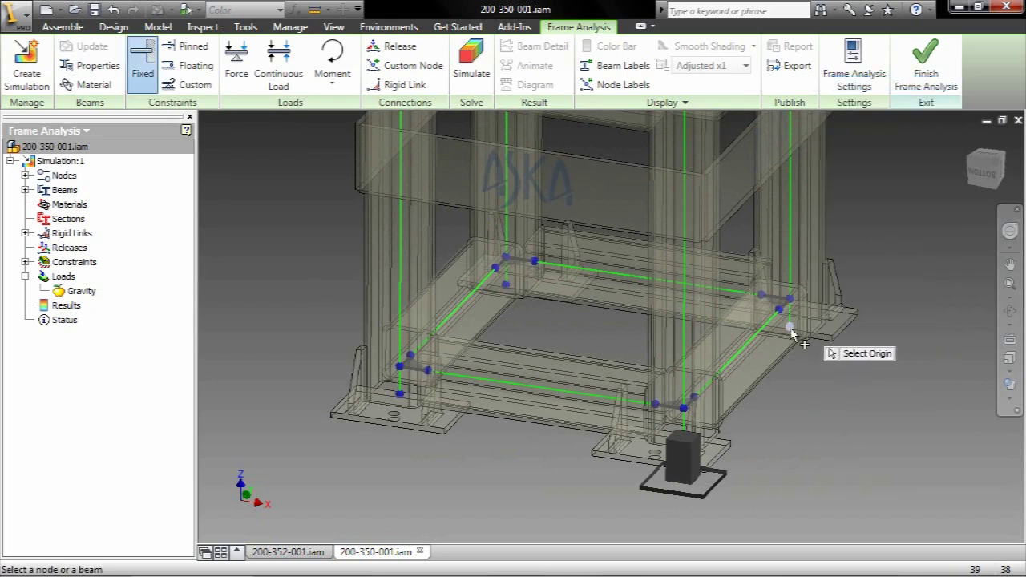
left_click(789, 326)
right_click(303, 299)
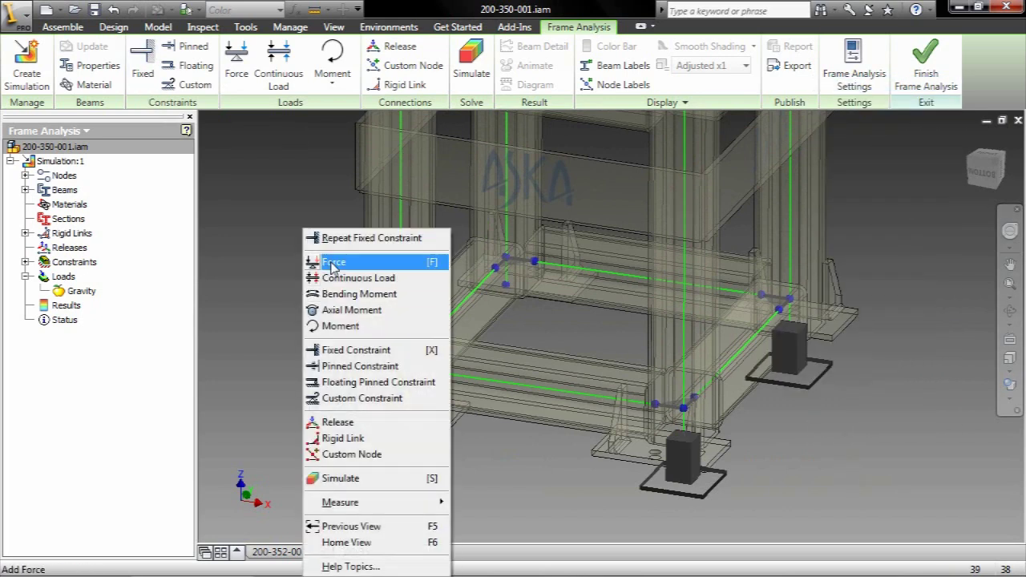
left_click(346, 237)
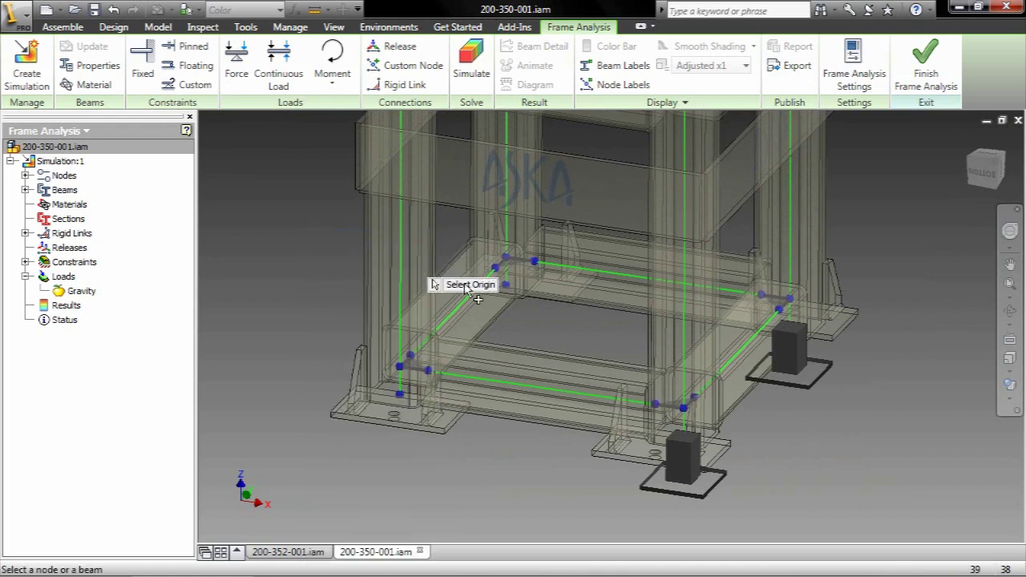
left_click(506, 285)
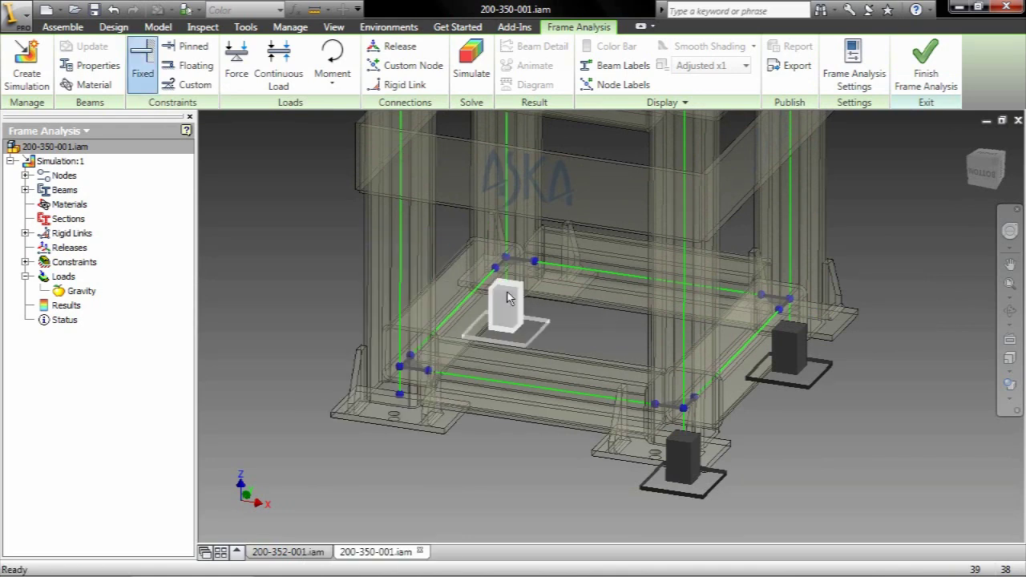
right_click(246, 266)
left_click(307, 237)
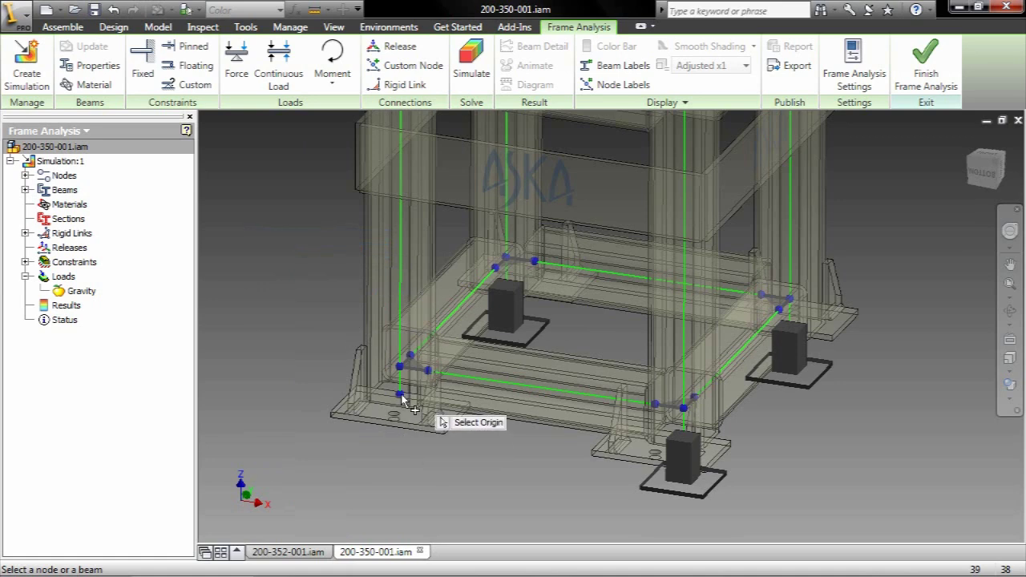
left_click(401, 395)
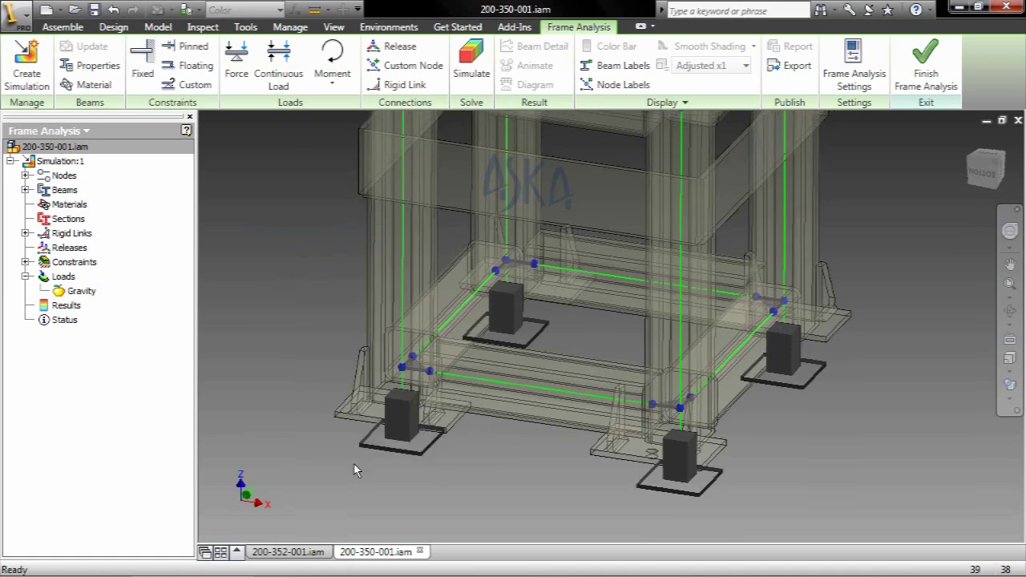
Step: Start a continuous load on the lower cross beam of the sloped top frame and rotate its angle of plane to 180 deg
key("F6")
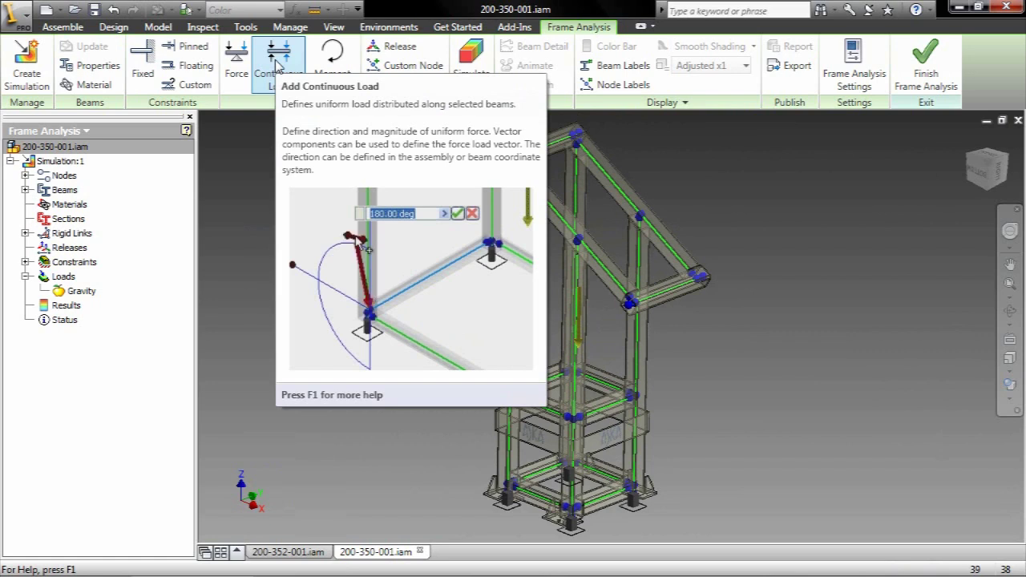
left_click(279, 64)
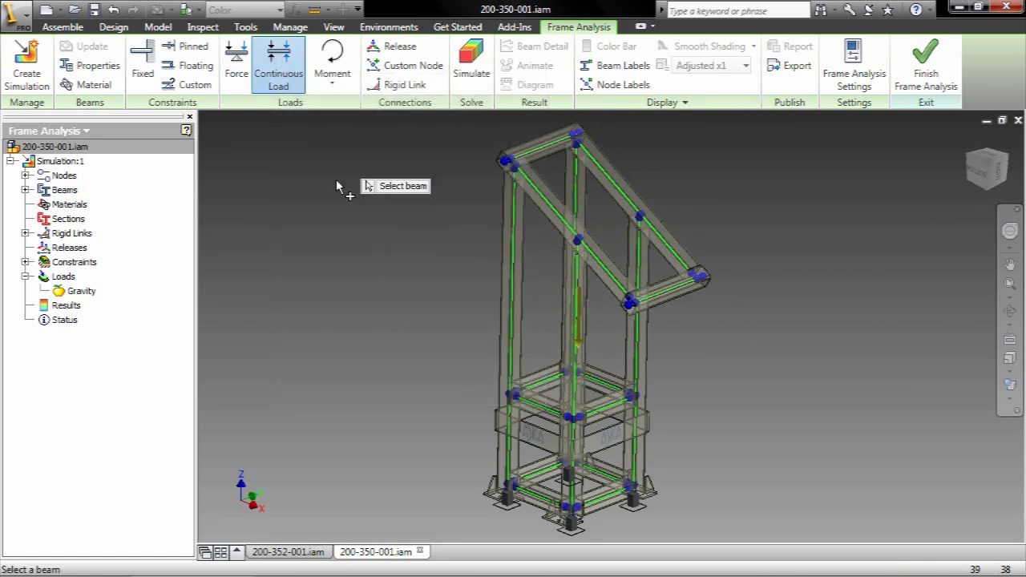
scroll(392, 317, "up", 1)
scroll(390, 317, "up", 4)
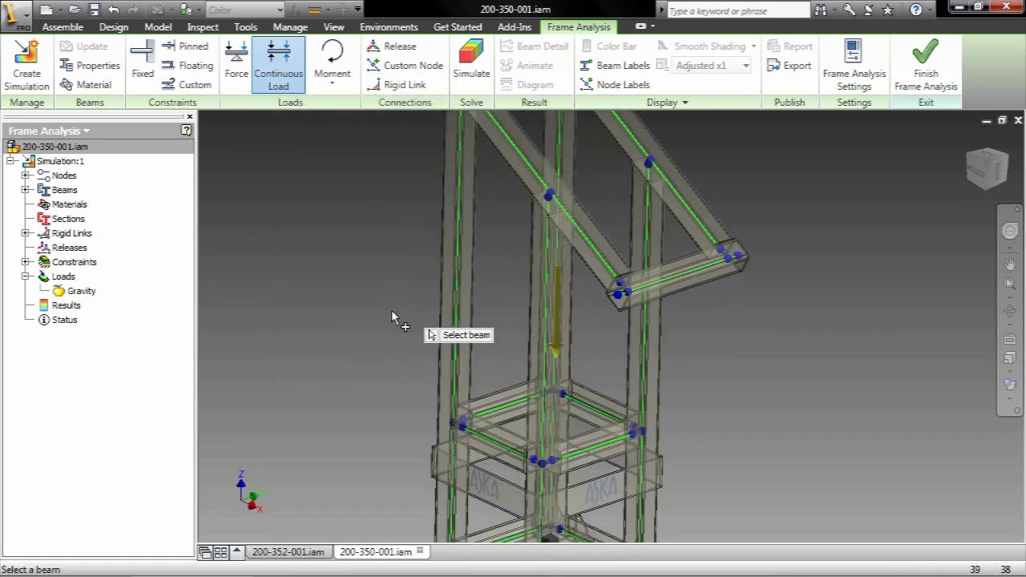
left_click(711, 271)
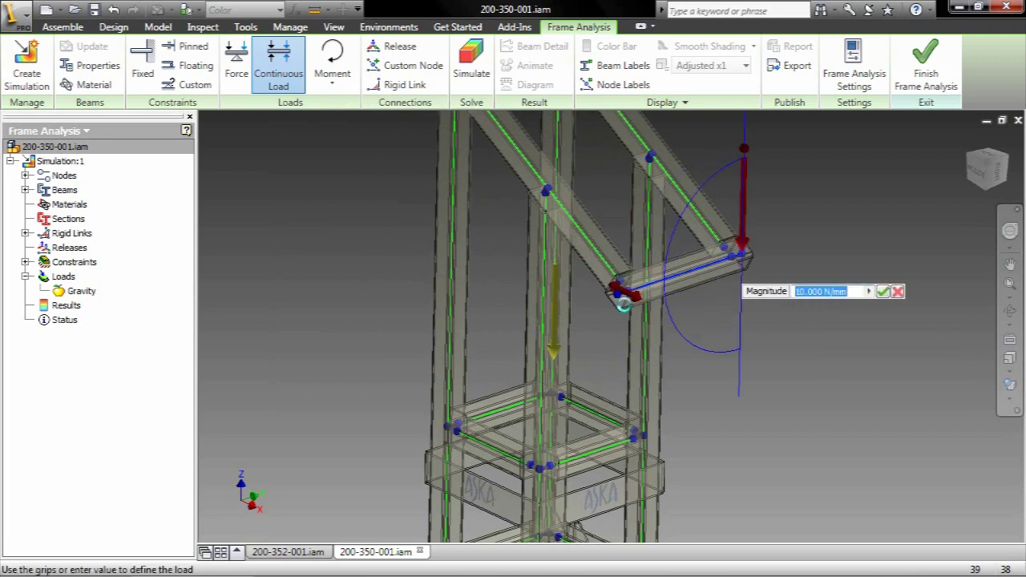
left_click_drag(758, 368, 850, 319)
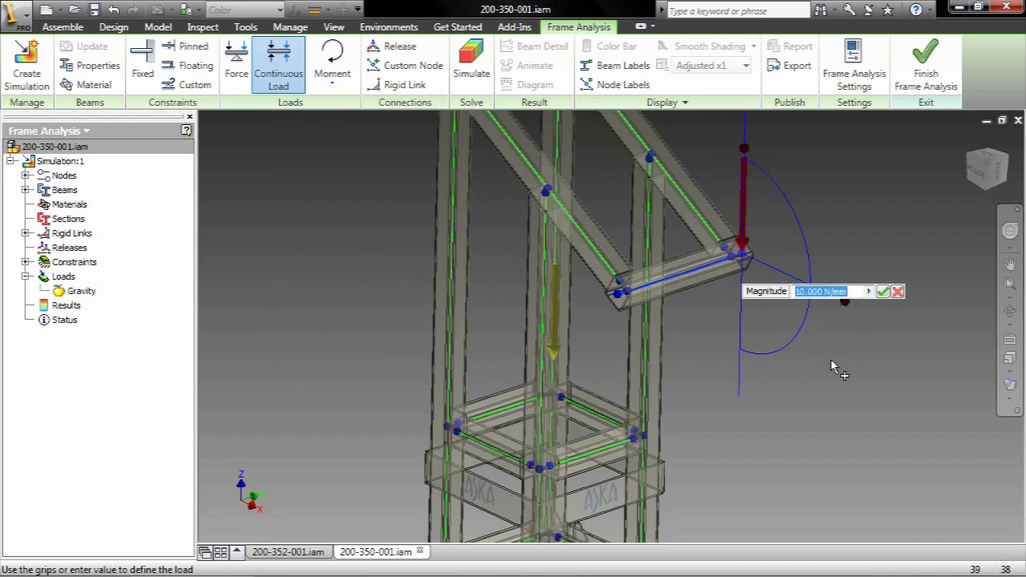
mouse_move(846, 304)
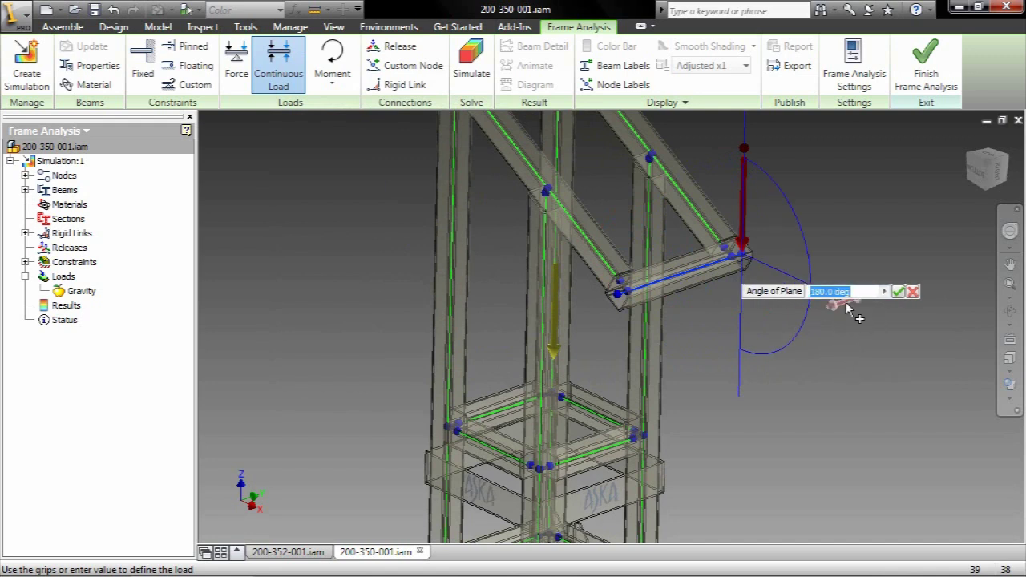
Step: Tilt the continuous load to a 150 deg angle in plane, set its magnitude to 572 and apply it
mouse_move(747, 148)
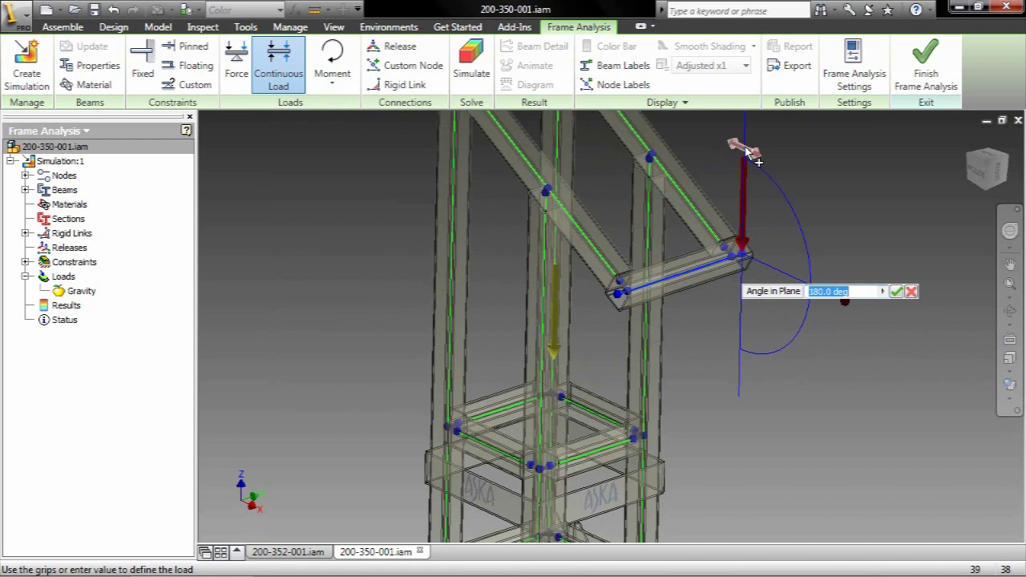
left_click_drag(746, 149, 784, 177)
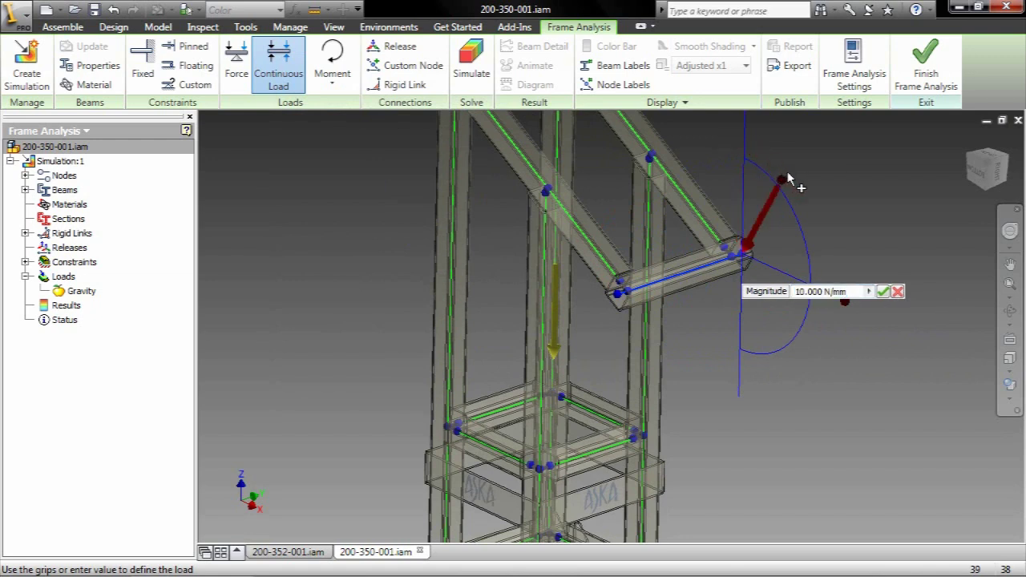
mouse_move(784, 184)
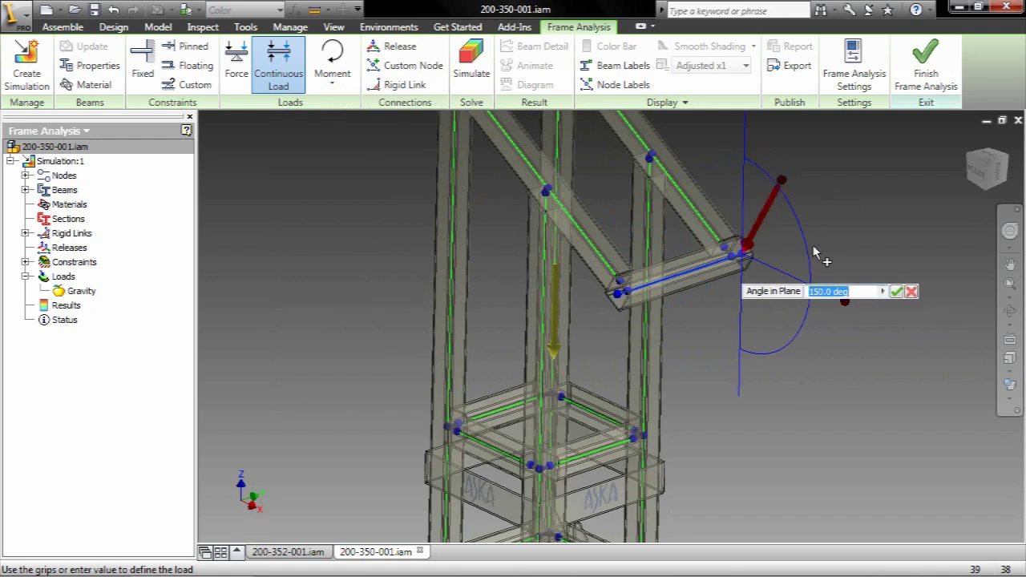
mouse_move(763, 229)
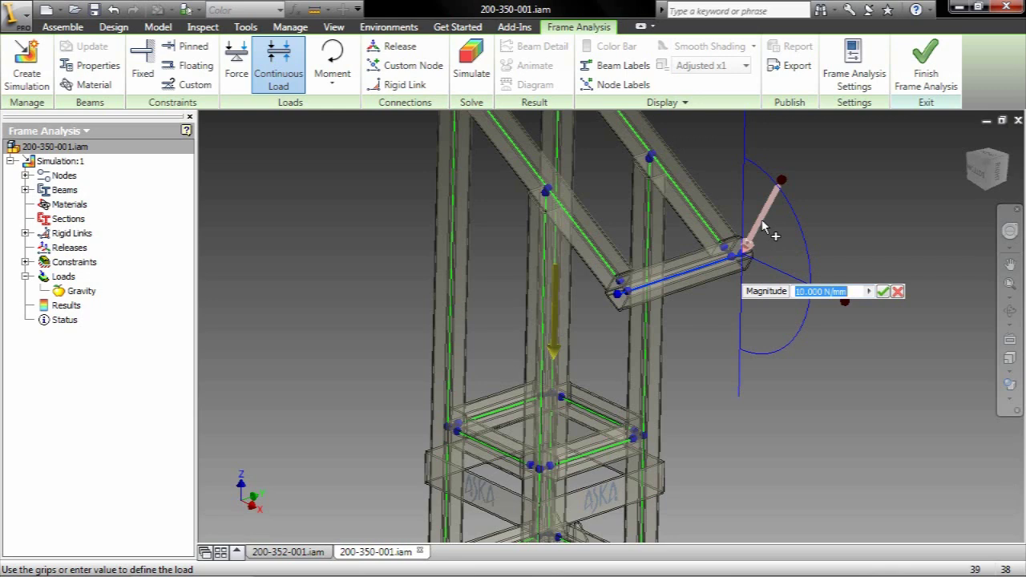
type("572")
left_click(882, 292)
Step: Run the frame simulation and display the displacement result at Actual deformation scale
key("F6")
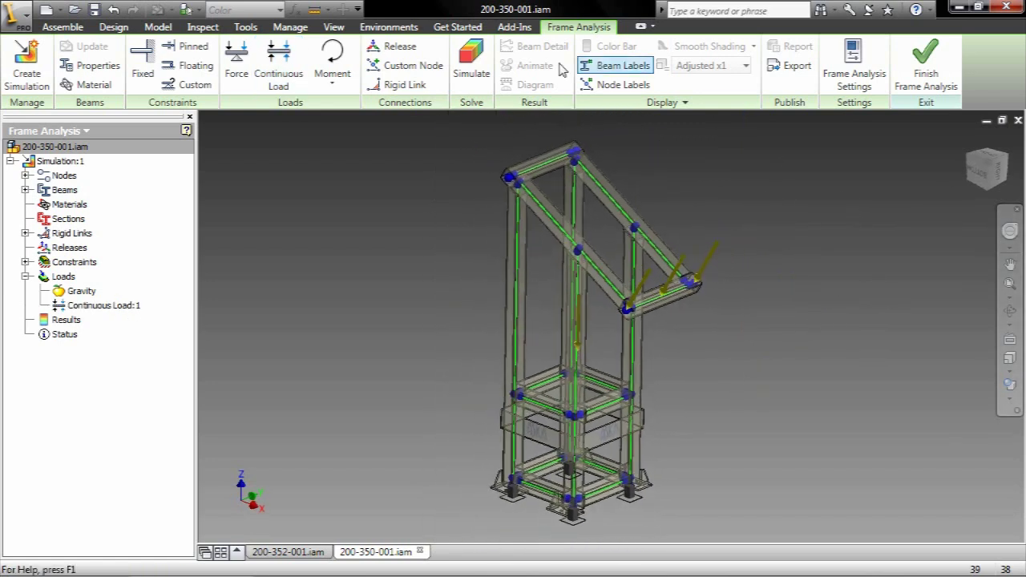
left_click(468, 67)
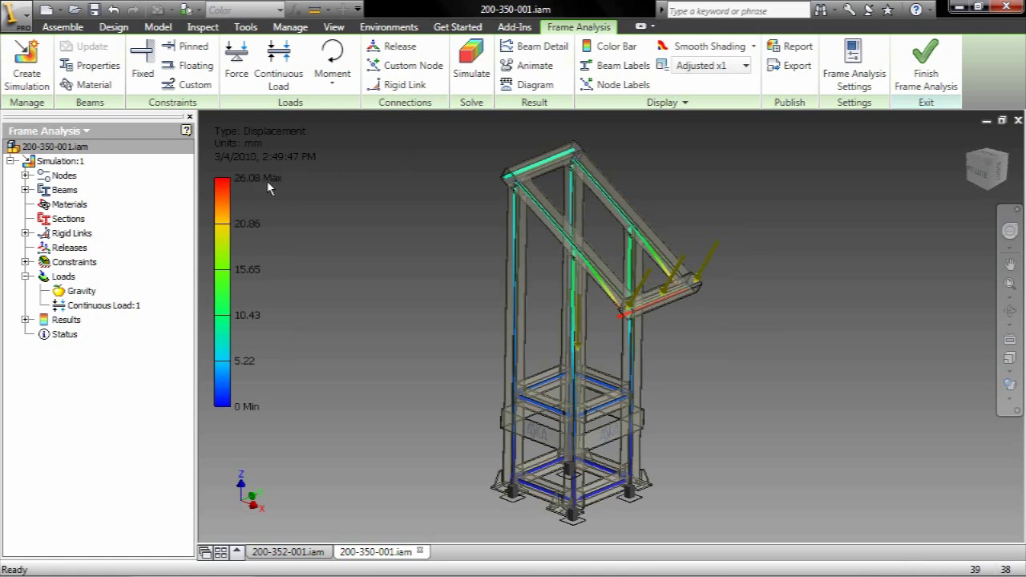
left_click(725, 65)
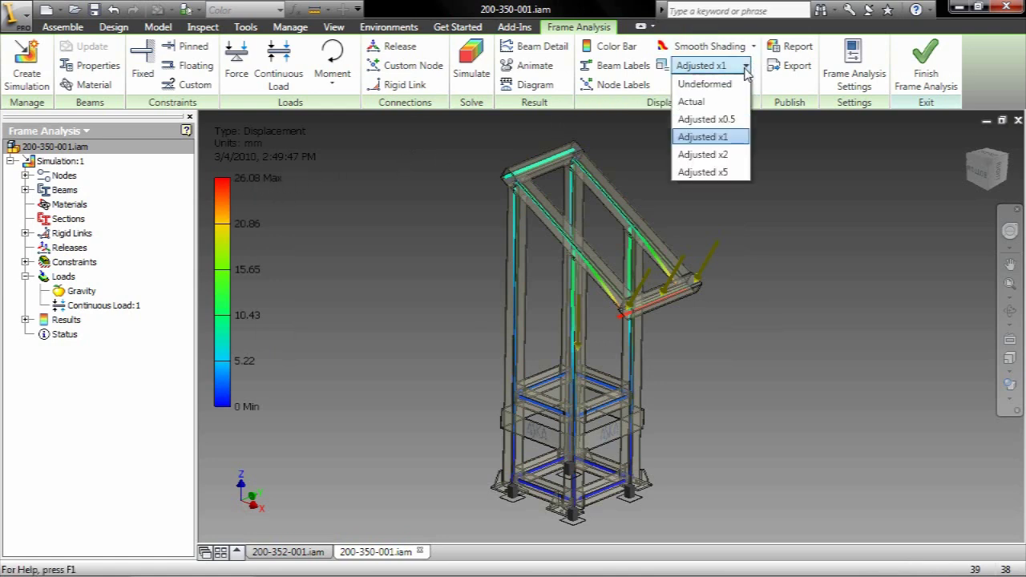
left_click(685, 101)
Step: Animate the displacement result of the loaded frame at normal speed with the original shape shown, and end the animation
scroll(782, 282, "up", 5)
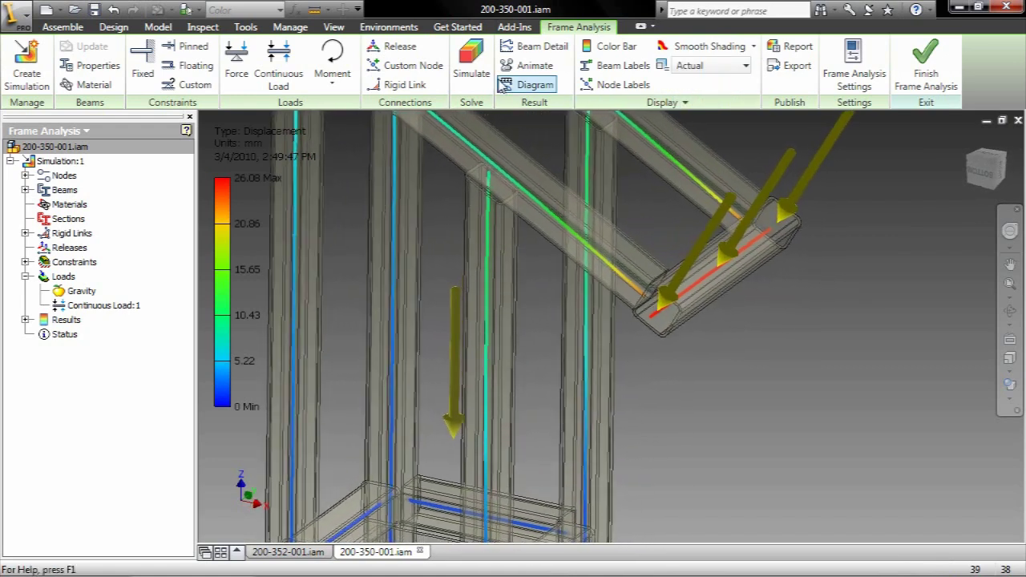
left_click(529, 65)
left_click_drag(537, 230, 243, 398)
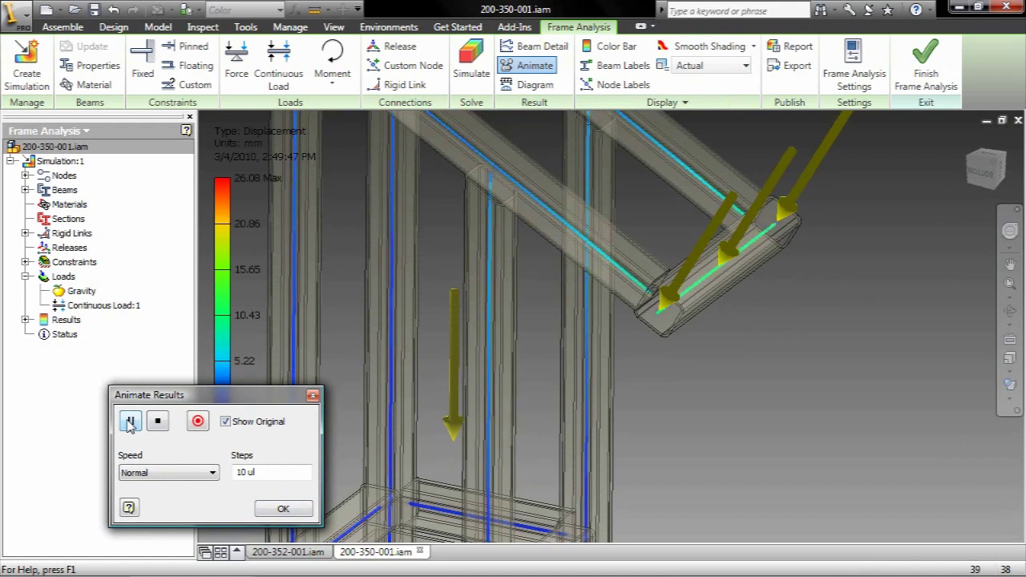
left_click(284, 509)
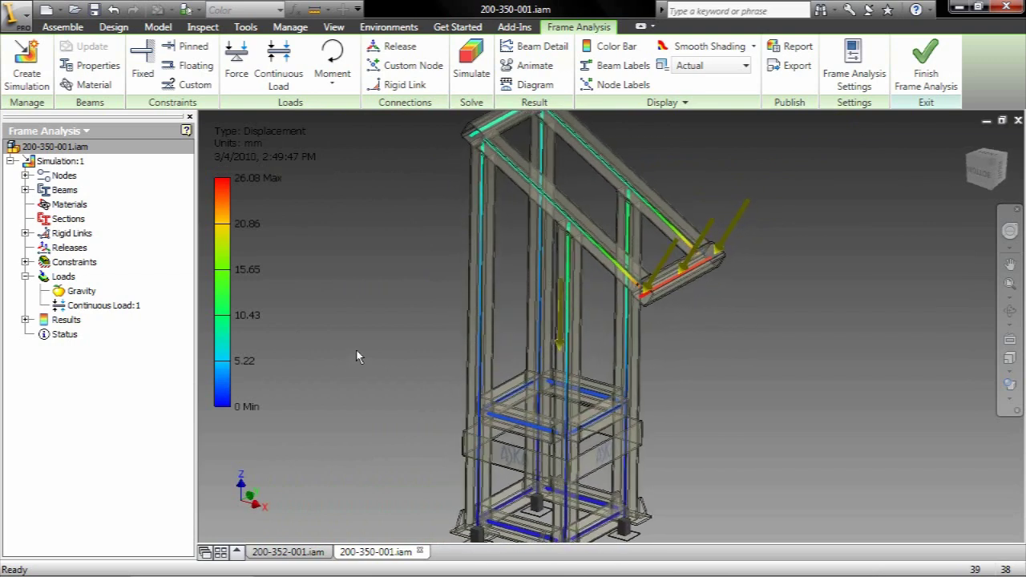
Step: Display the Smax normal stress result on the frame
left_click(26, 320)
left_click(41, 377)
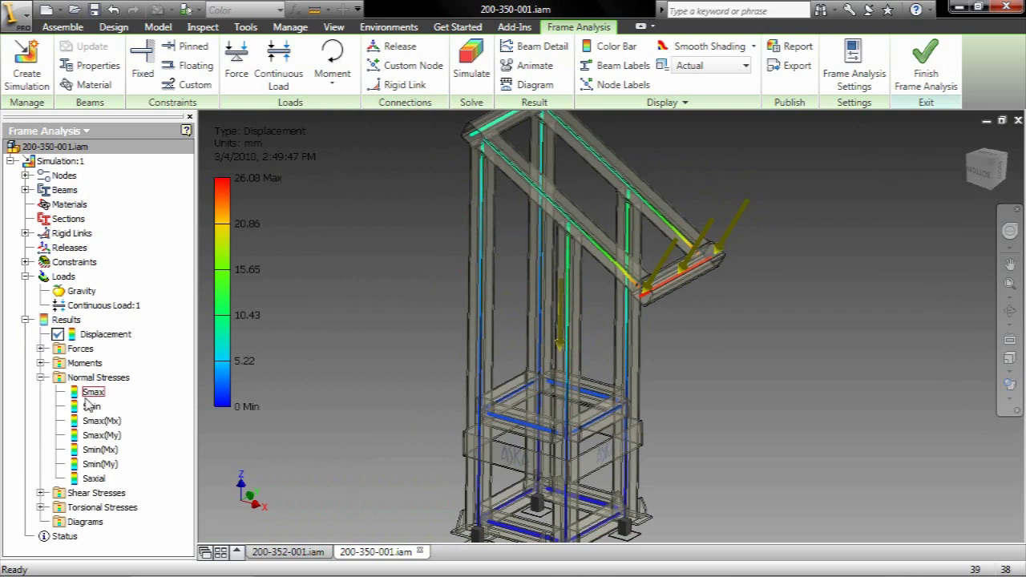
double_click(88, 394)
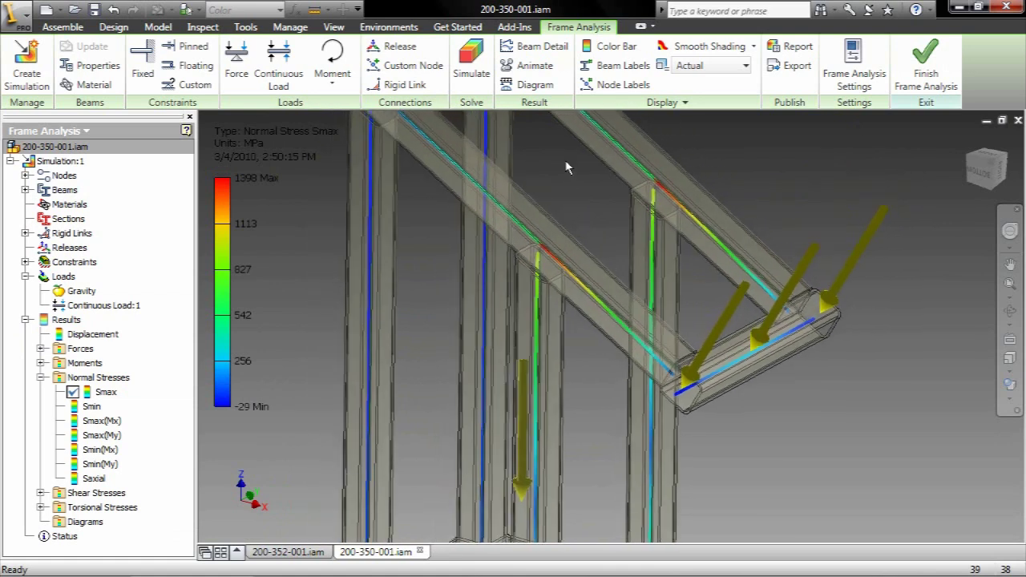
Step: Create a diagram of Smax, bending Smax (Mx and My) and shear Tx and Ty for one sloped beam and its supporting column
left_click(534, 85)
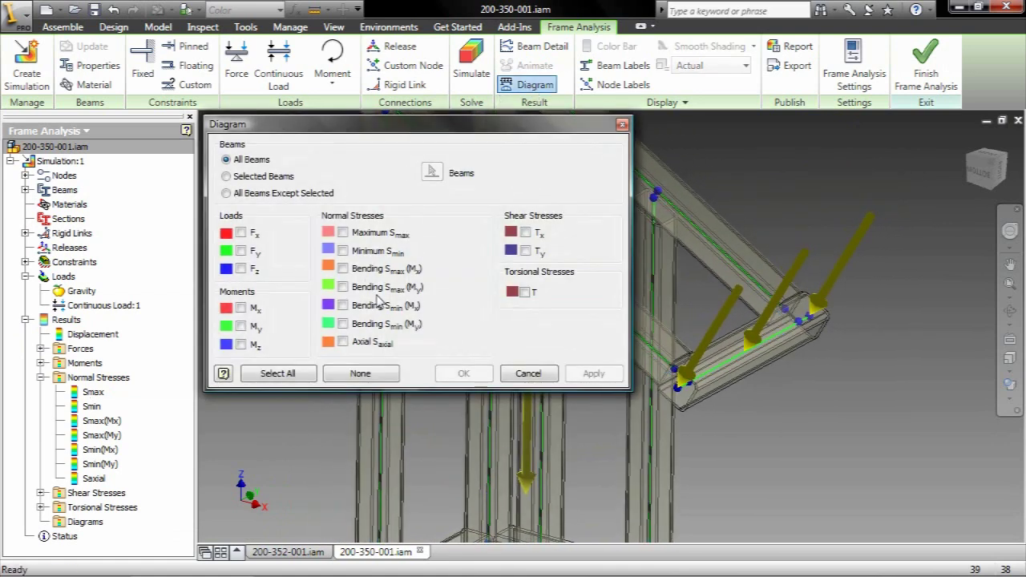
left_click(227, 176)
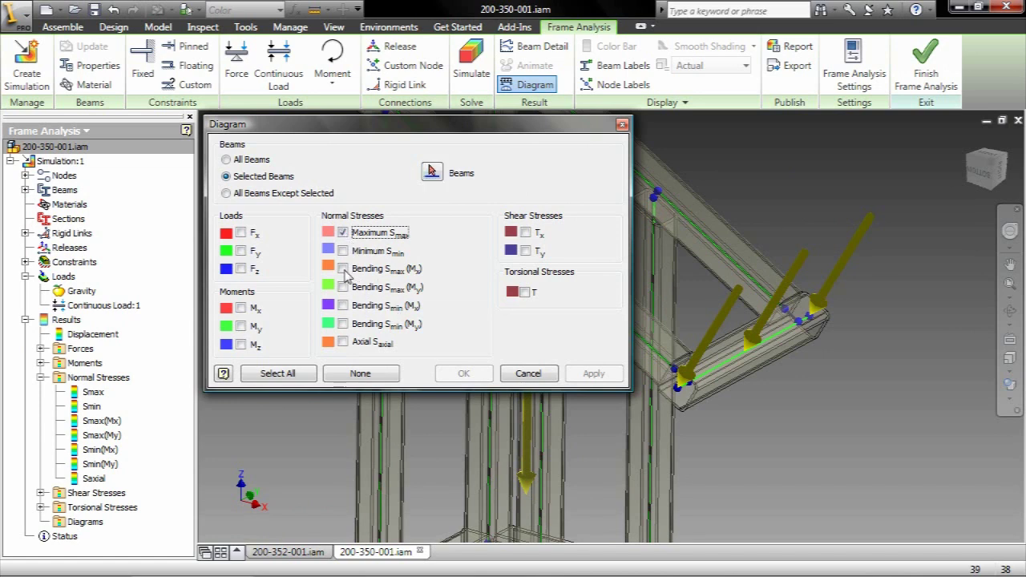
left_click(343, 287)
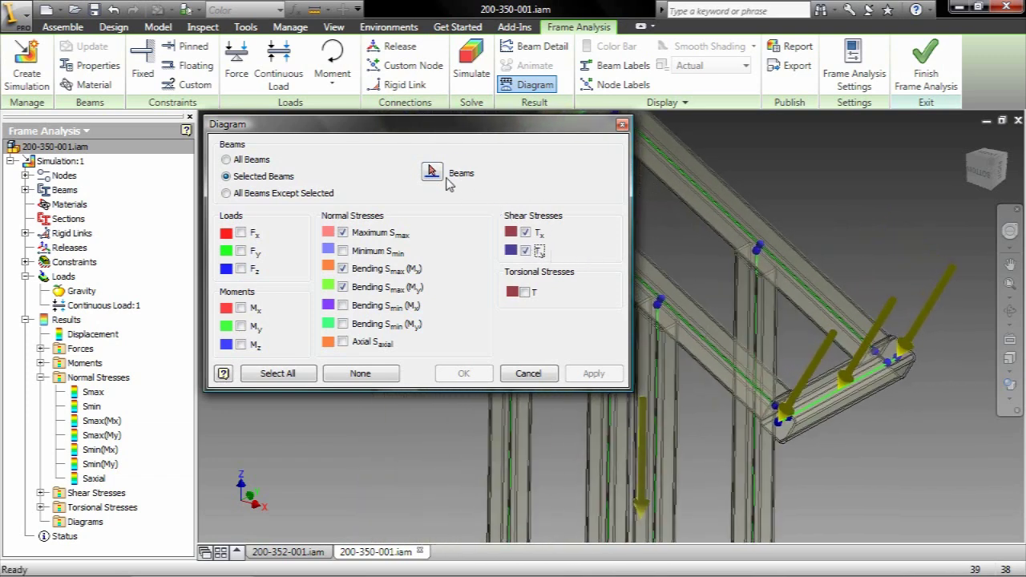
left_click(710, 343)
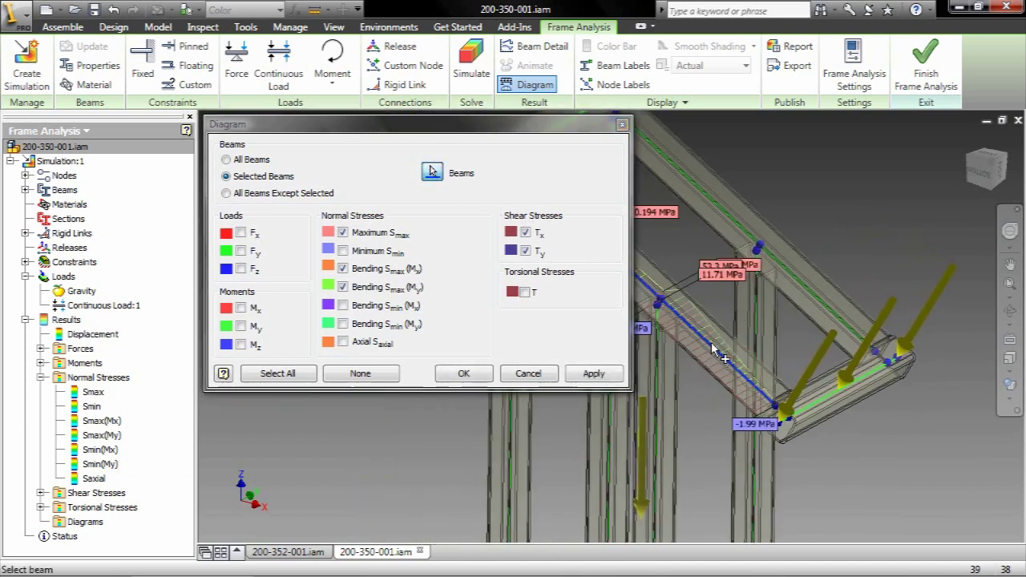
middle_click_drag(710, 343, 707, 389, "shift")
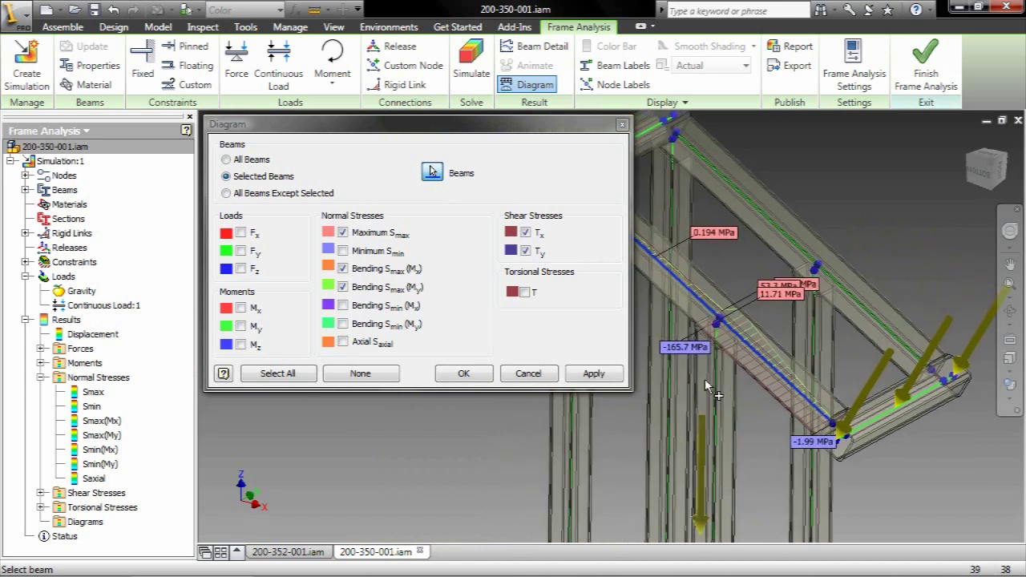
left_click(720, 403)
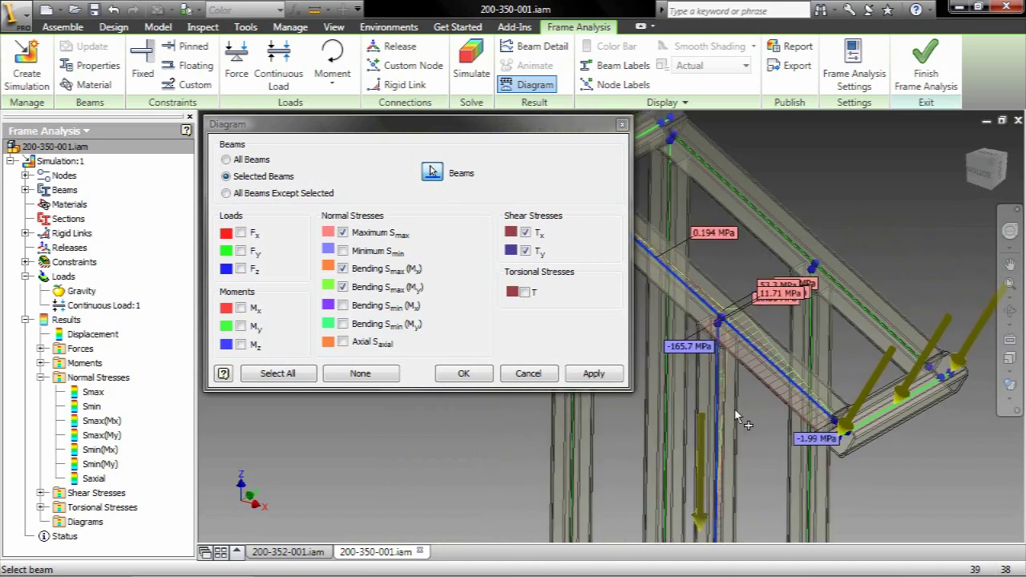
left_click(579, 378)
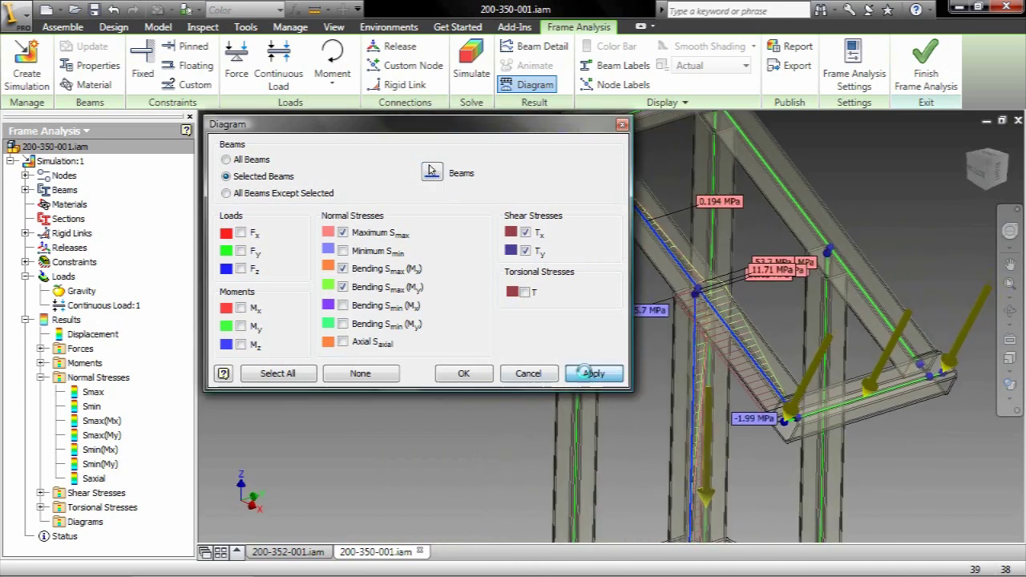
left_click(524, 373)
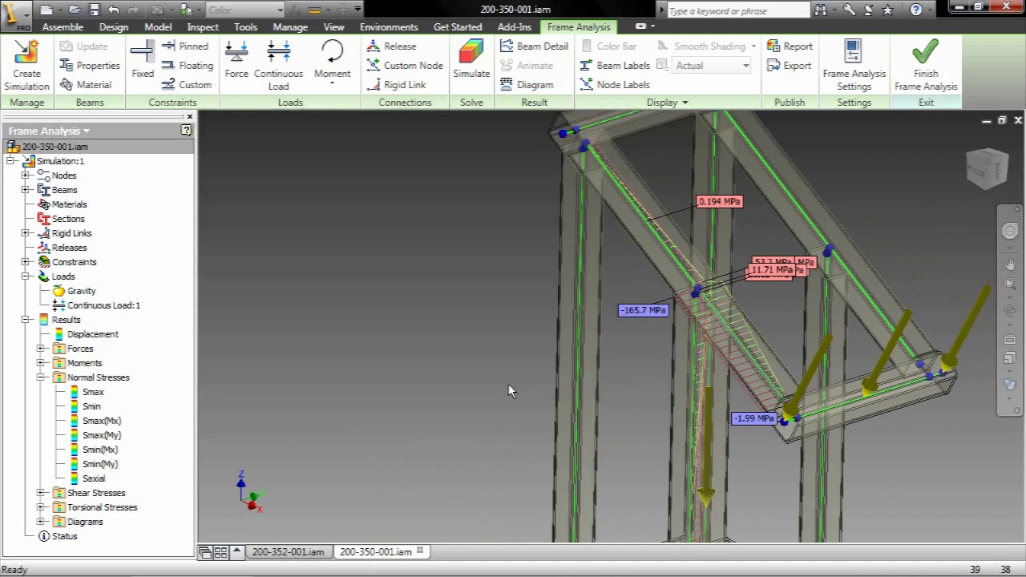
Step: Inspect the beam stress diagram up close, display the Displacement result again and suppress the diagram
scroll(381, 366, "down", 3)
scroll(381, 366, "down", 3)
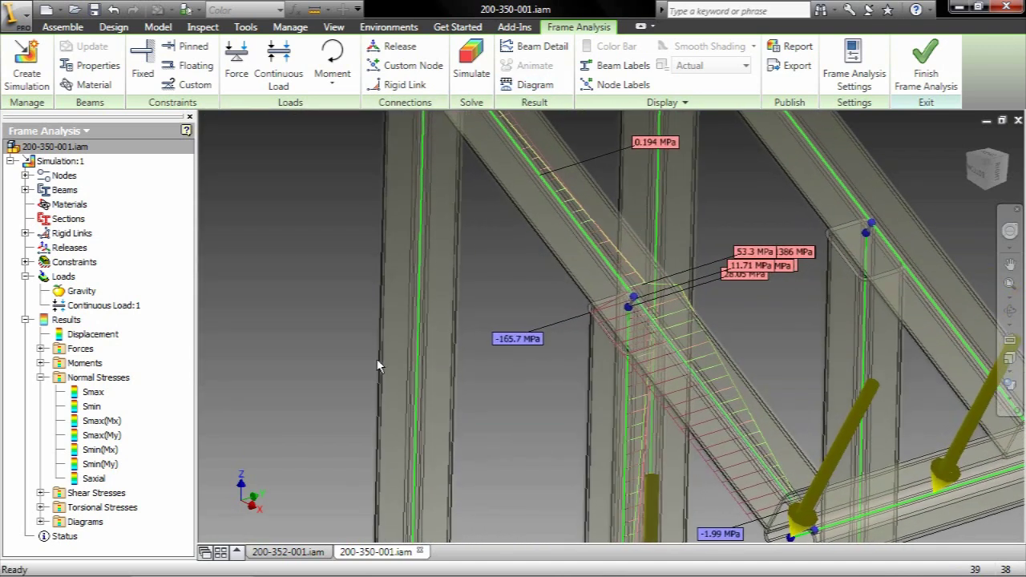
scroll(376, 361, "up", 3)
scroll(362, 369, "up", 2)
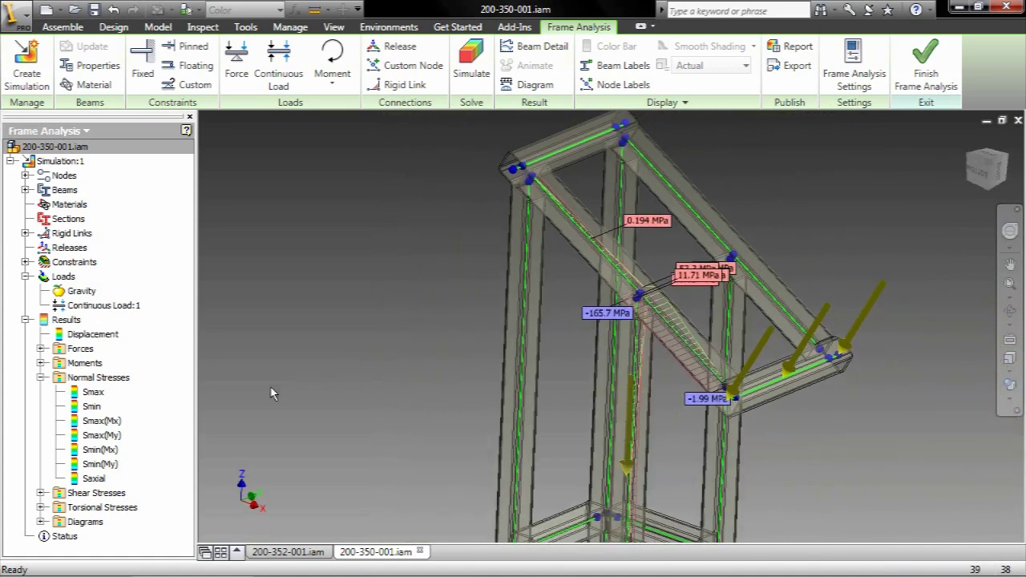
double_click(88, 334)
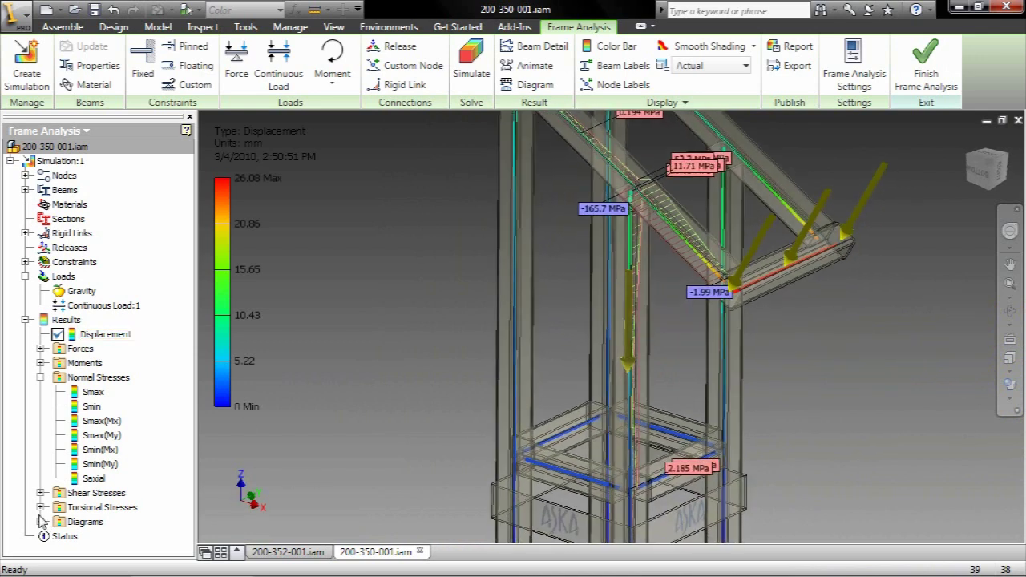
left_click(41, 522)
right_click(99, 537)
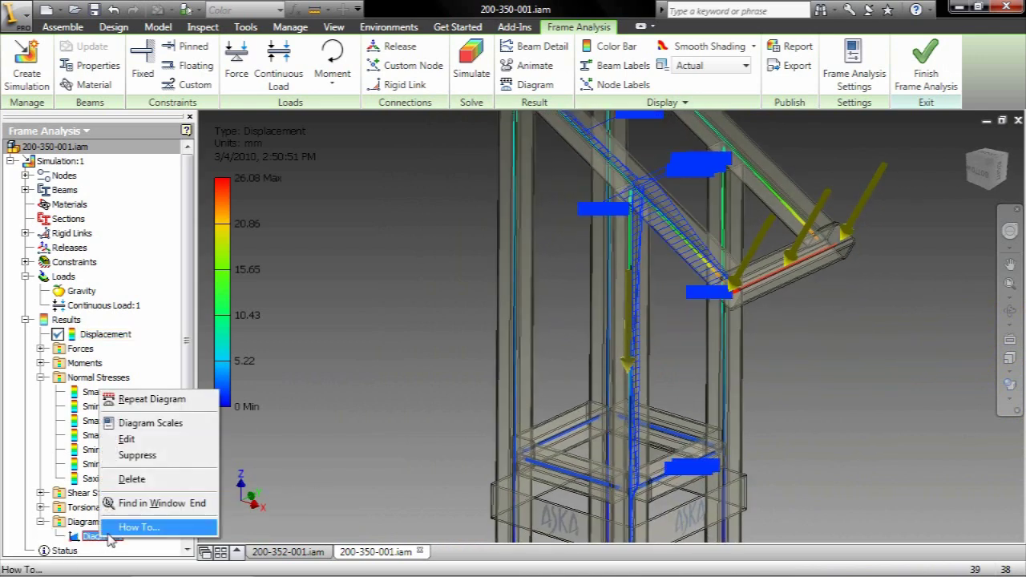
left_click(137, 455)
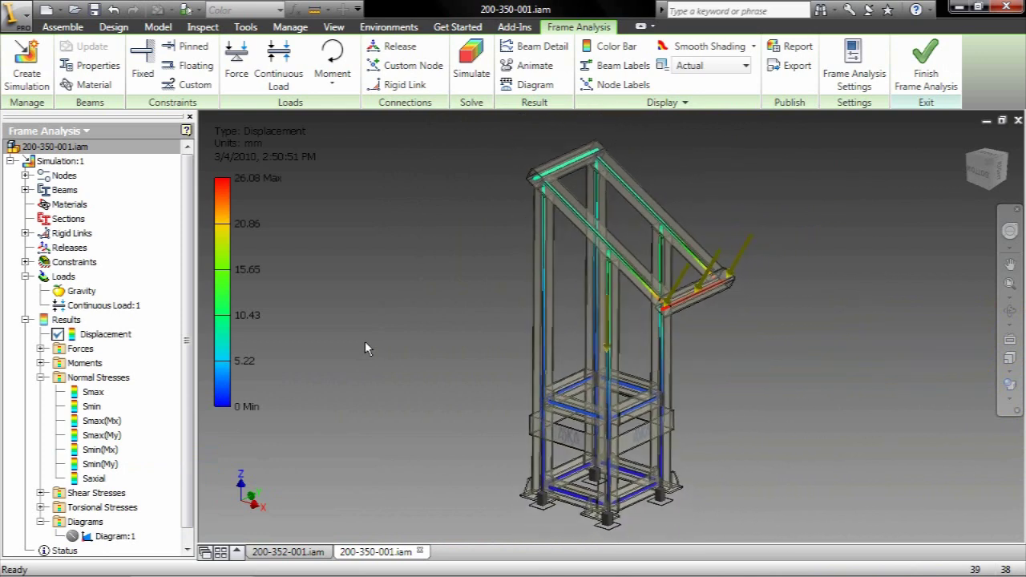
Step: Finish the frame analysis and make the skeleton part 200-370:1 visible in the assembly
left_click(923, 57)
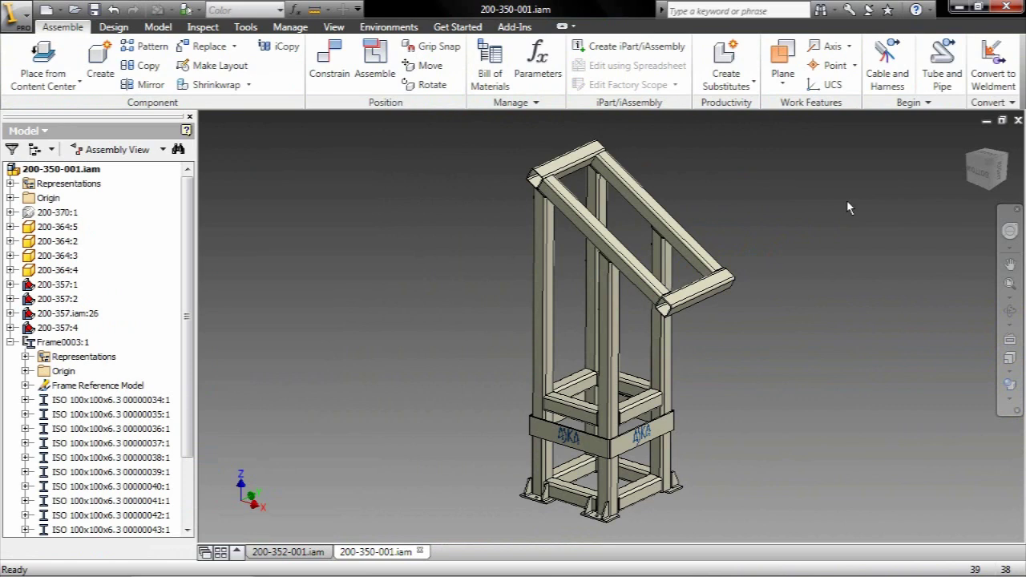
left_click(114, 27)
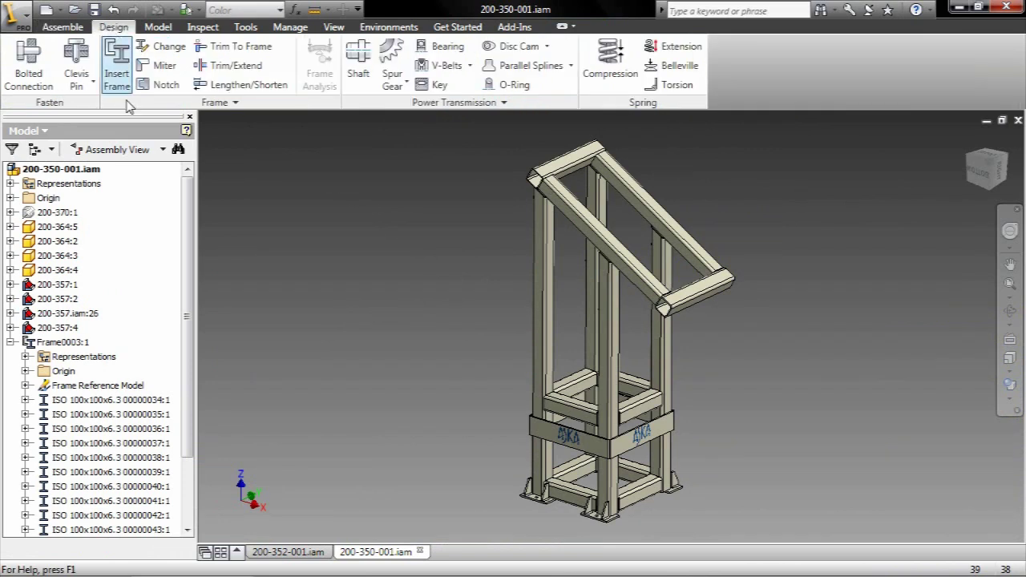
right_click(64, 216)
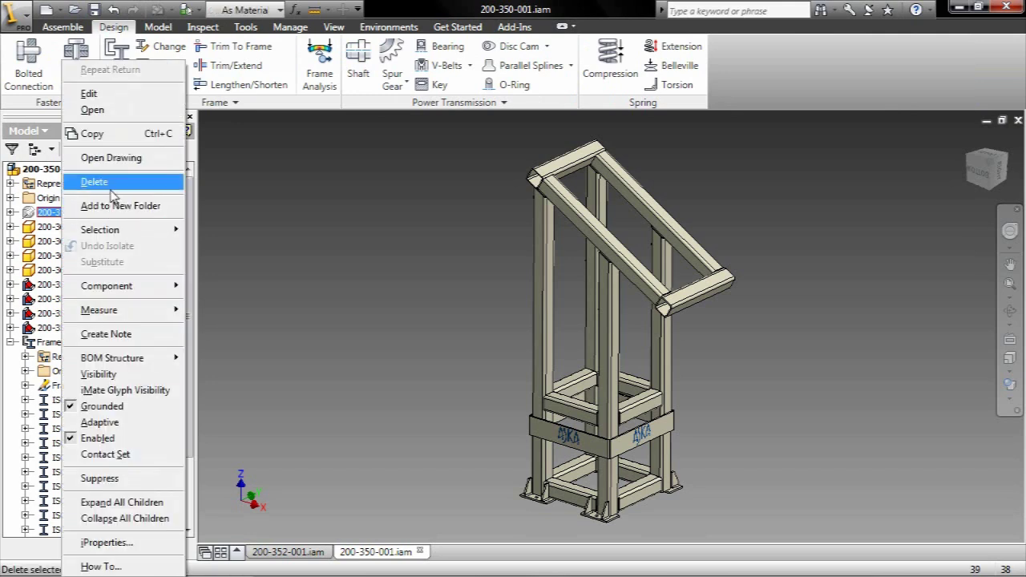
left_click(99, 373)
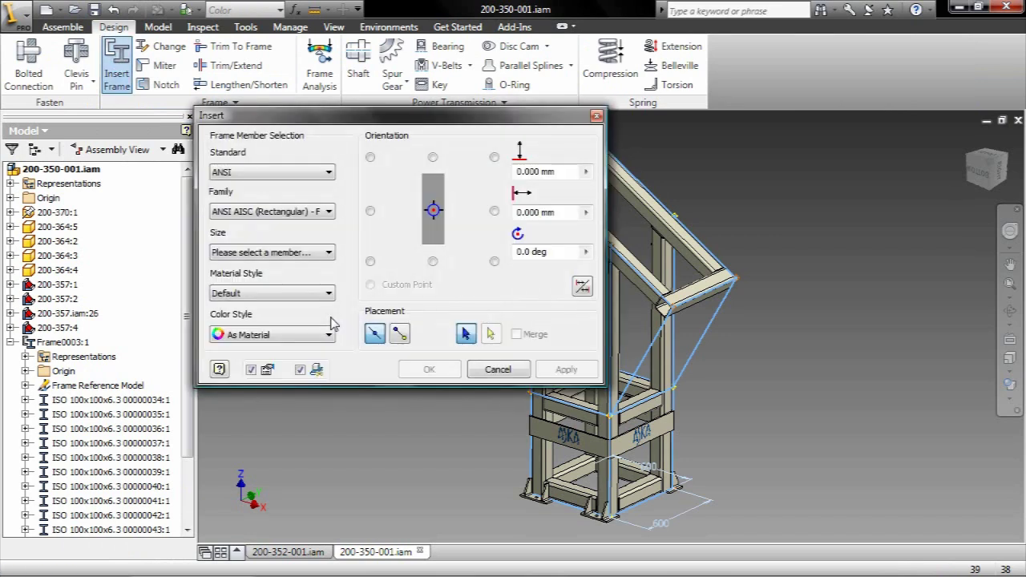
Step: Set the new frame member to the ISO standard, ISO 4019 (Square) structural hollow section family, size 100x100x6.3
left_click(328, 177)
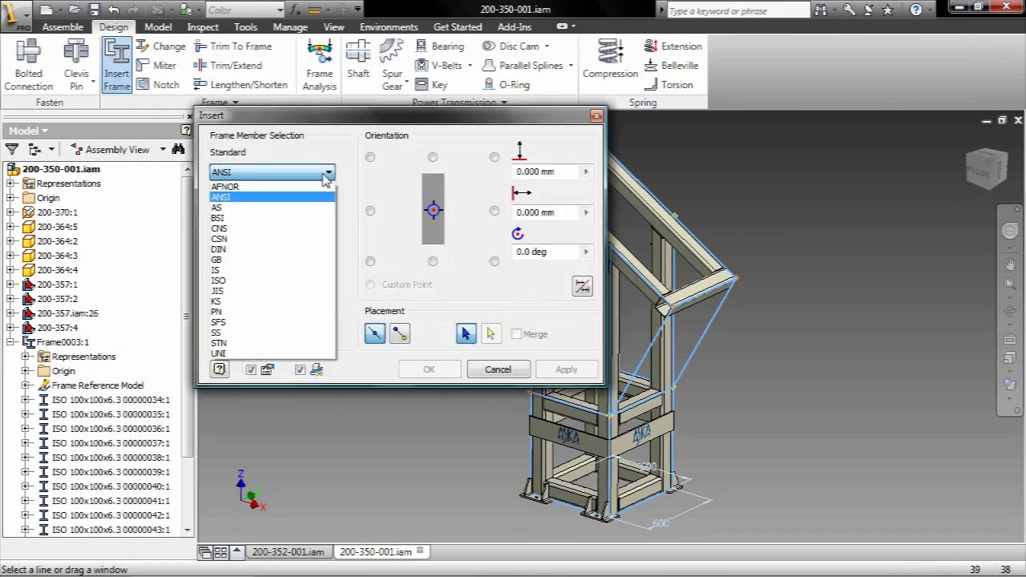
left_click(248, 288)
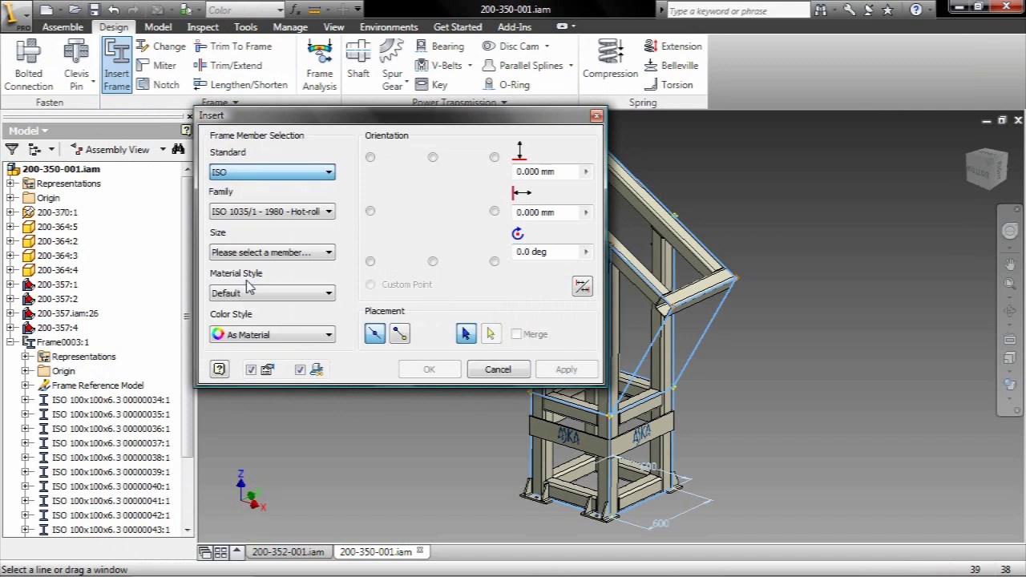
left_click(329, 212)
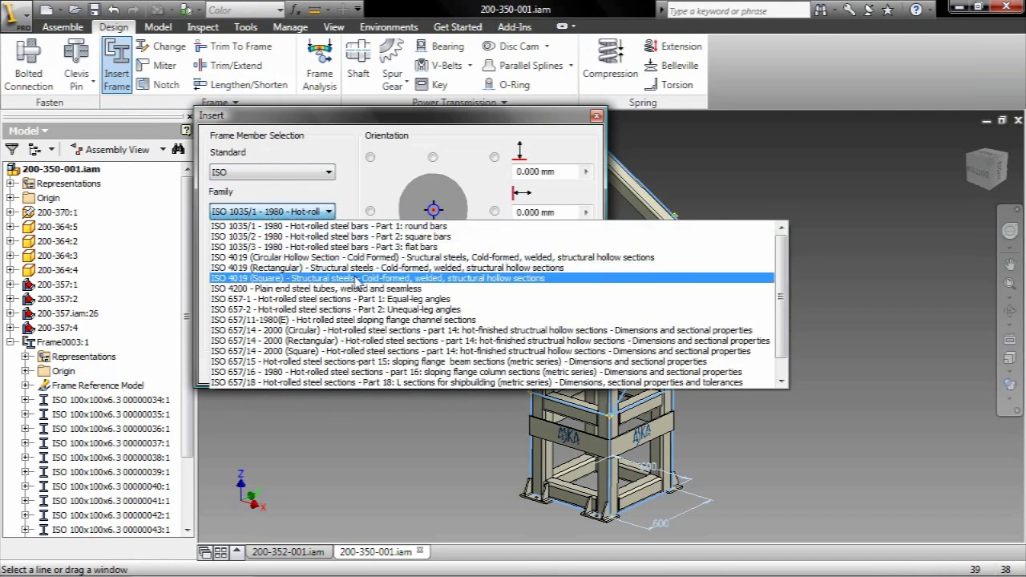
left_click(351, 279)
left_click(328, 253)
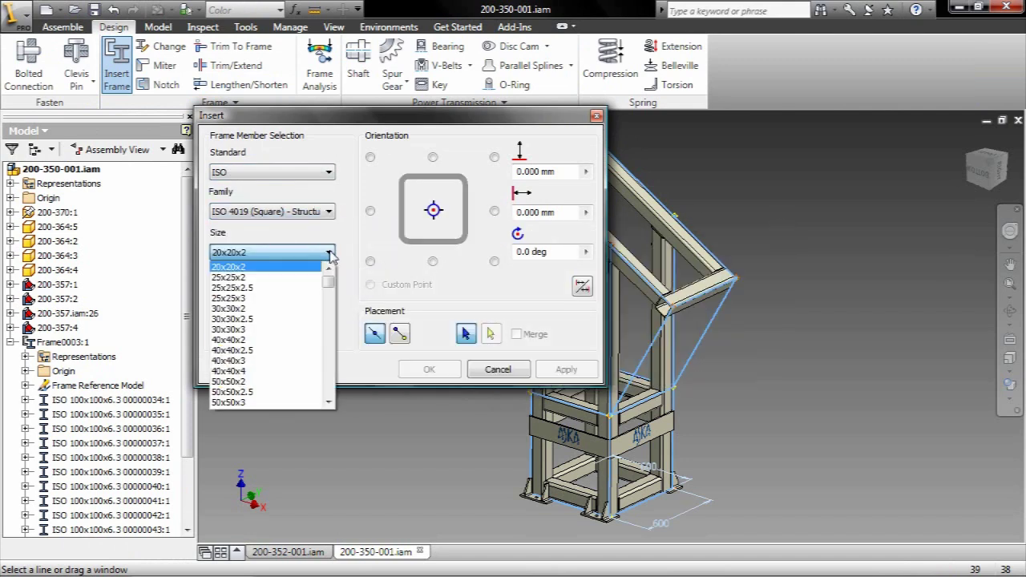
left_click_drag(330, 286, 330, 317)
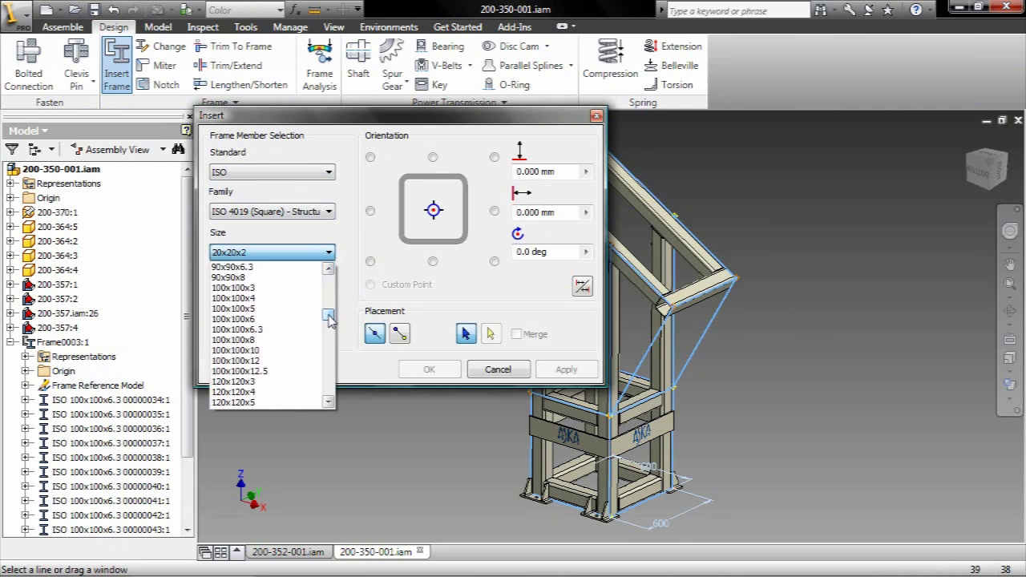
left_click(263, 330)
Step: Set the frame member's material style to Steel, High Strength Low Alloy
left_click(328, 294)
left_click(411, 310)
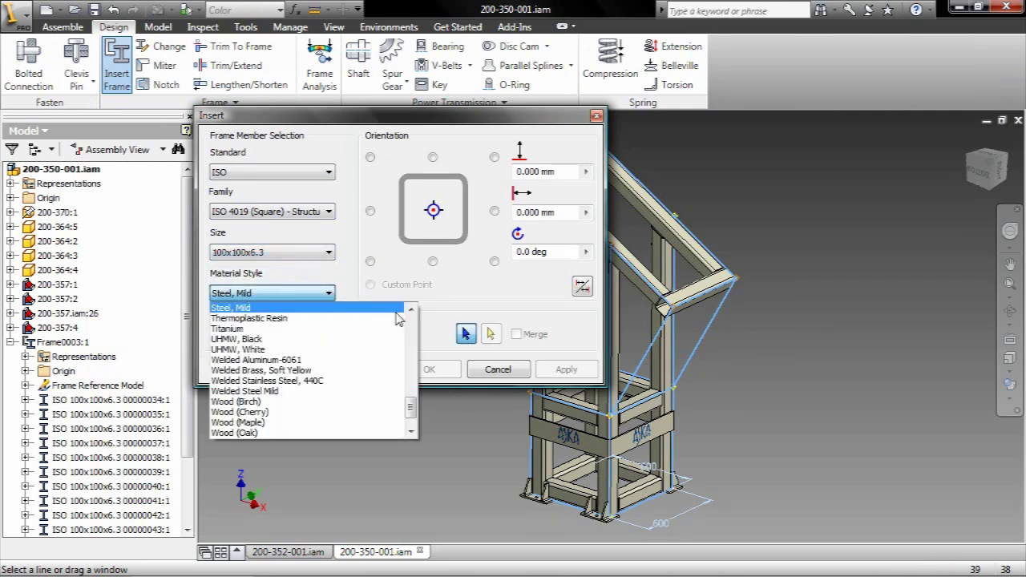
left_click(411, 310)
left_click(411, 310)
left_click(320, 318)
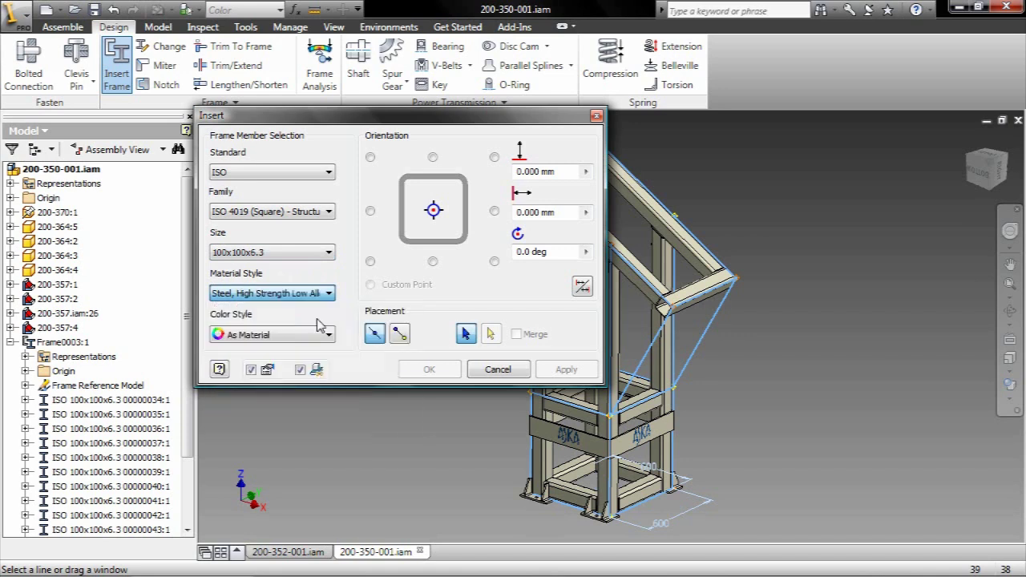
Step: Insert a brace on the nearer diagonal skeleton line, anchored at the profile's lower-right corner, and accept the proposed member name
scroll(449, 429, "up", 5)
scroll(912, 390, "up", 2)
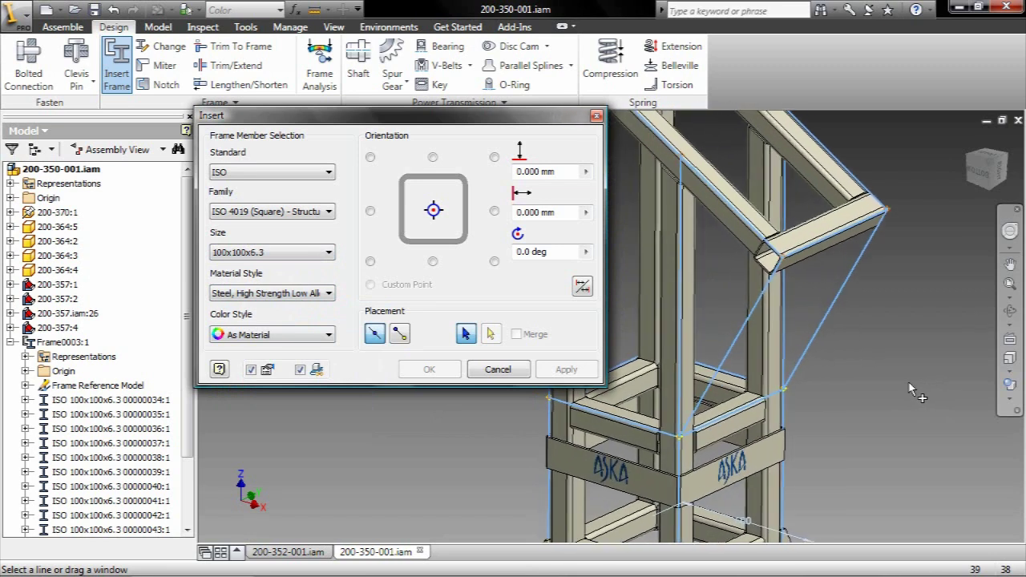
left_click(745, 343)
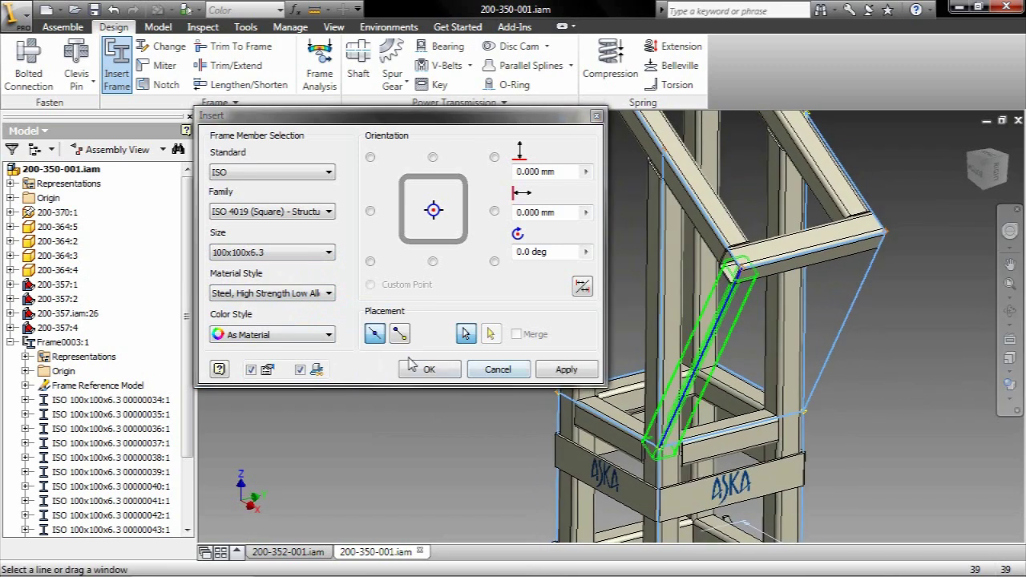
left_click(494, 261)
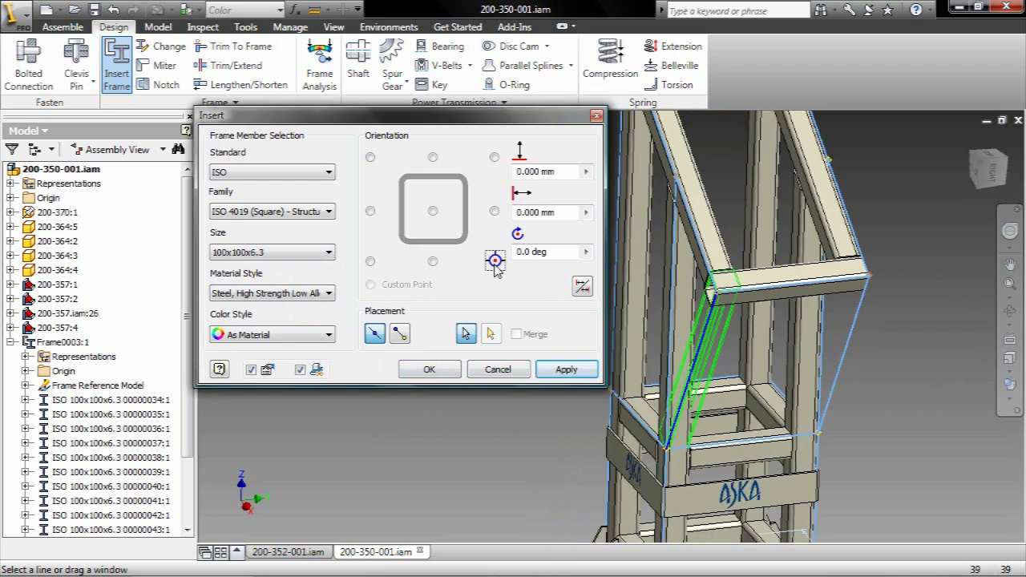
left_click(566, 370)
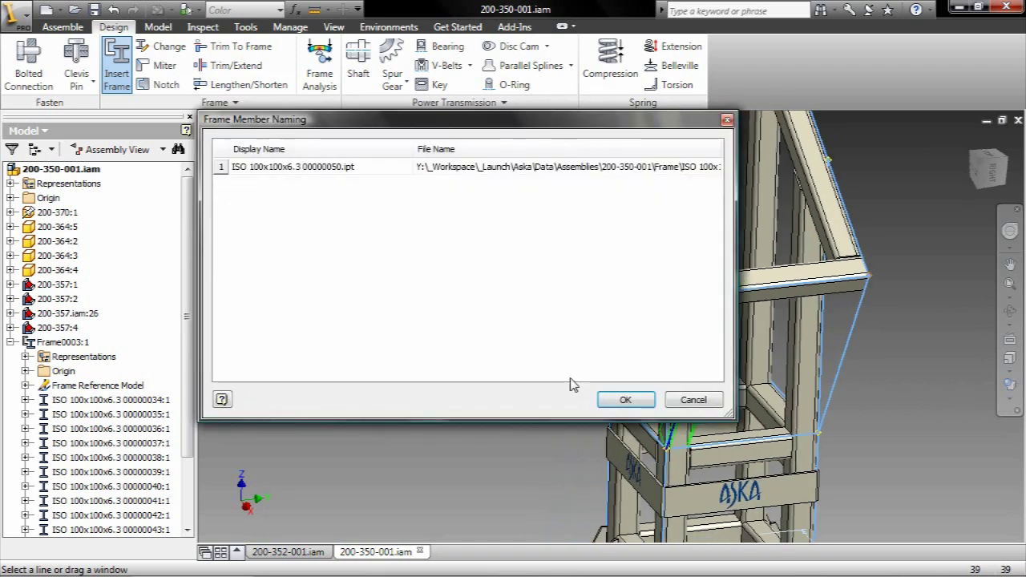
left_click(626, 400)
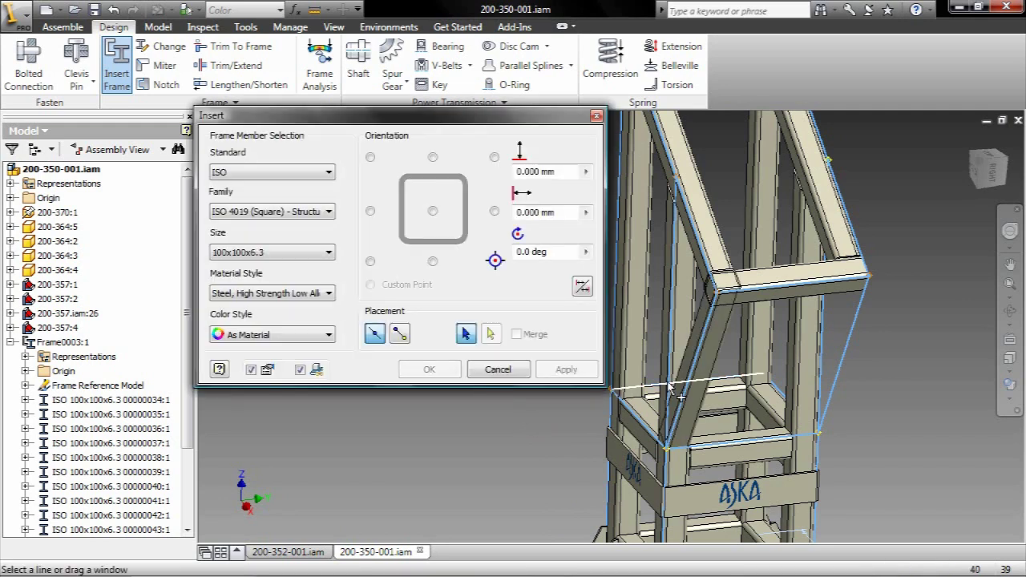
Step: Insert a second brace on the opposite diagonal skeleton line, anchored at the profile's upper-right corner, and finish inserting members
left_click(850, 341)
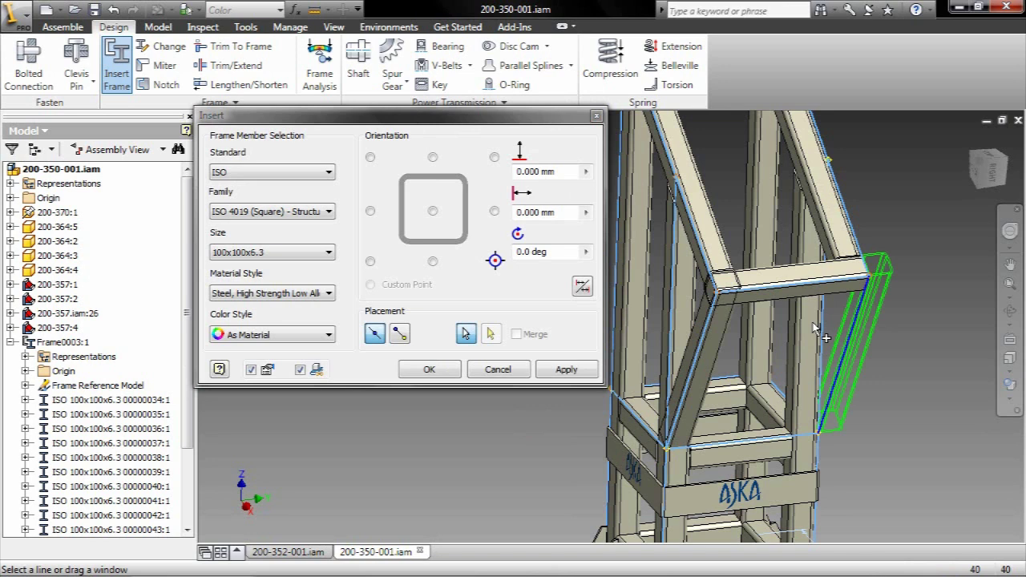
left_click(495, 158)
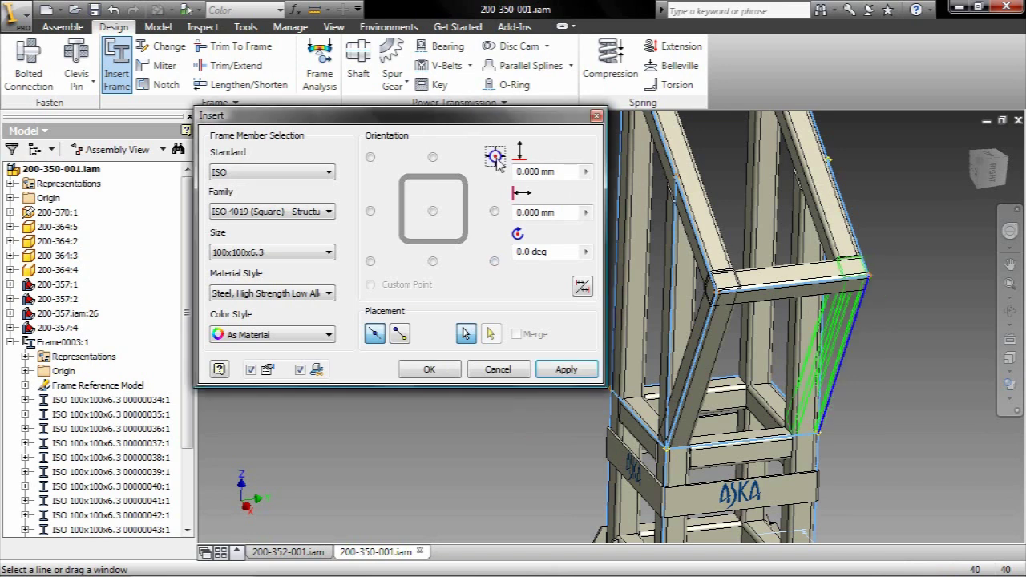
left_click(565, 376)
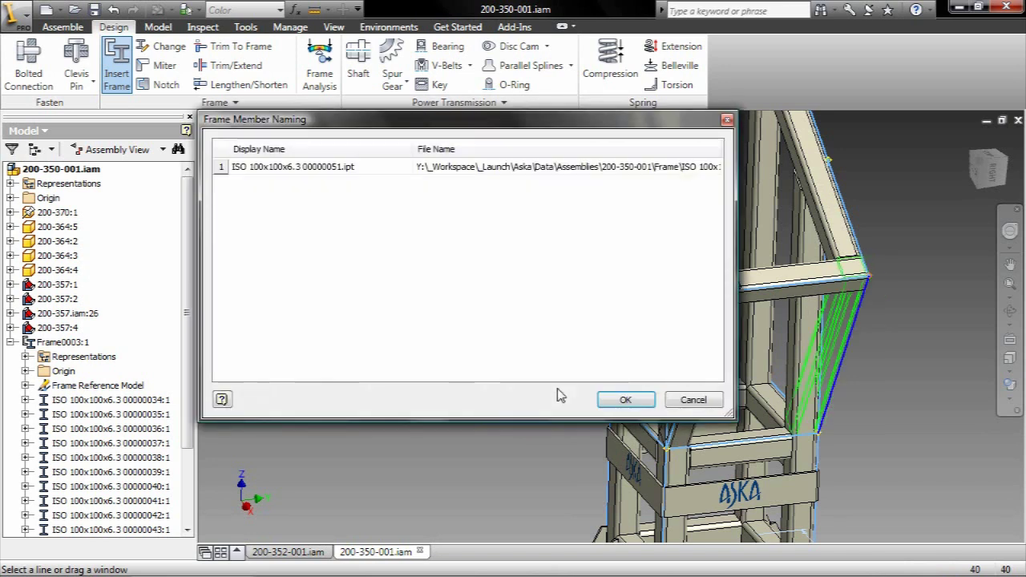
left_click(625, 401)
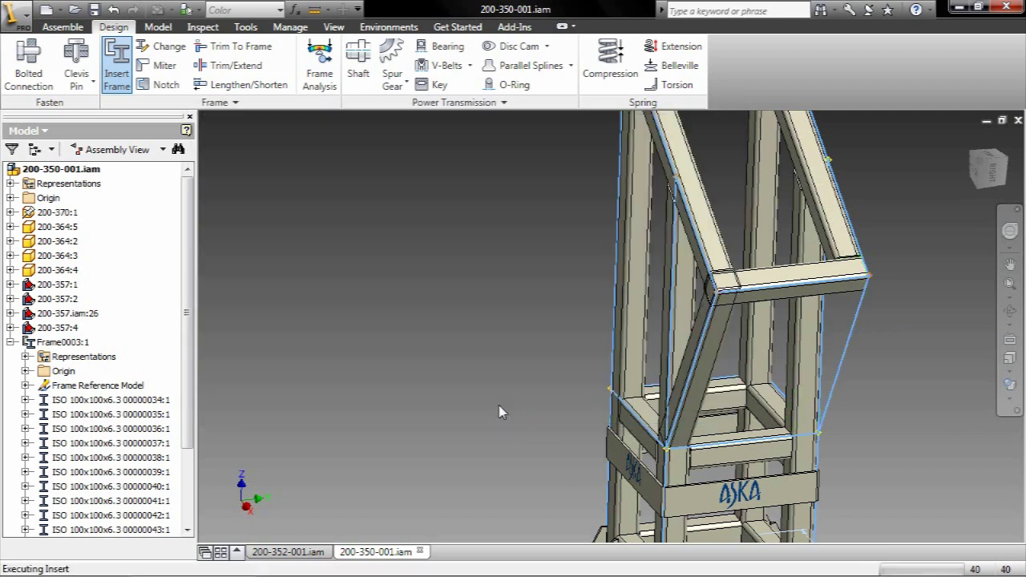
left_click(497, 369)
Step: Hide the skeleton part 200-370:1 in the assembly
key("F5")
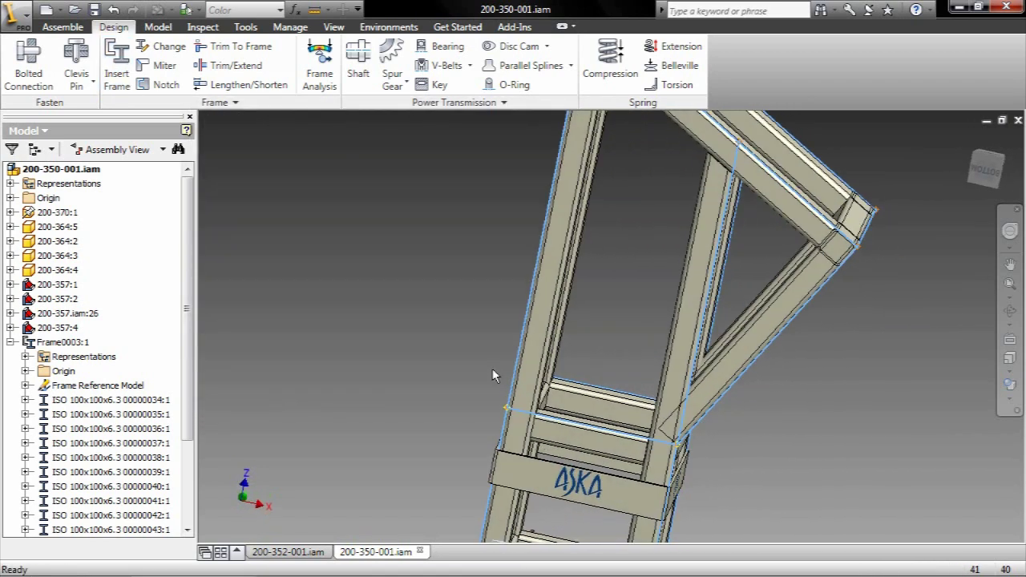
left_click(58, 213)
right_click(57, 214)
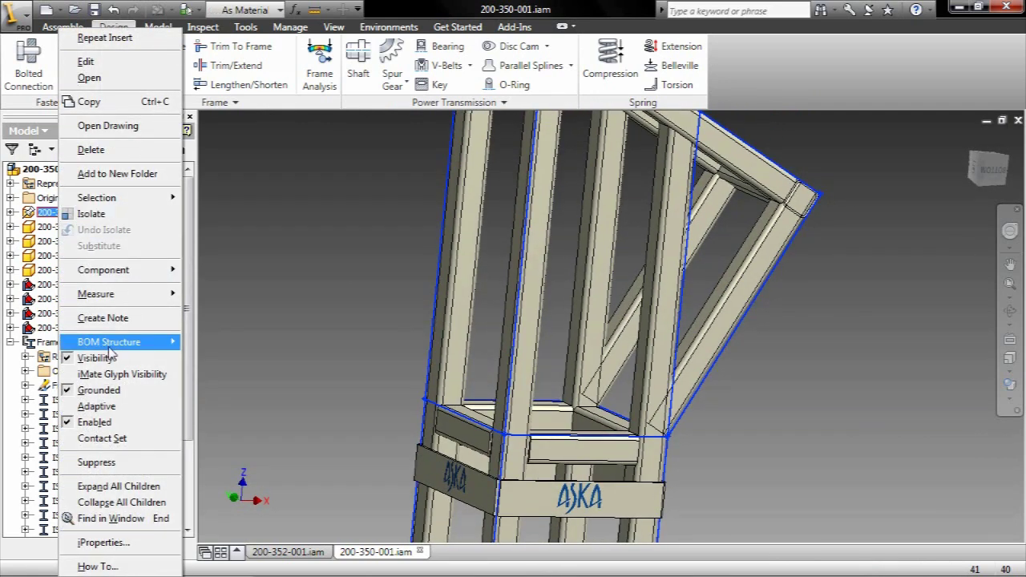
left_click(66, 355)
Step: Trim the upper ends of both diagonal braces to the underside of the front cross beam with a 0 mm offset
left_click(232, 65)
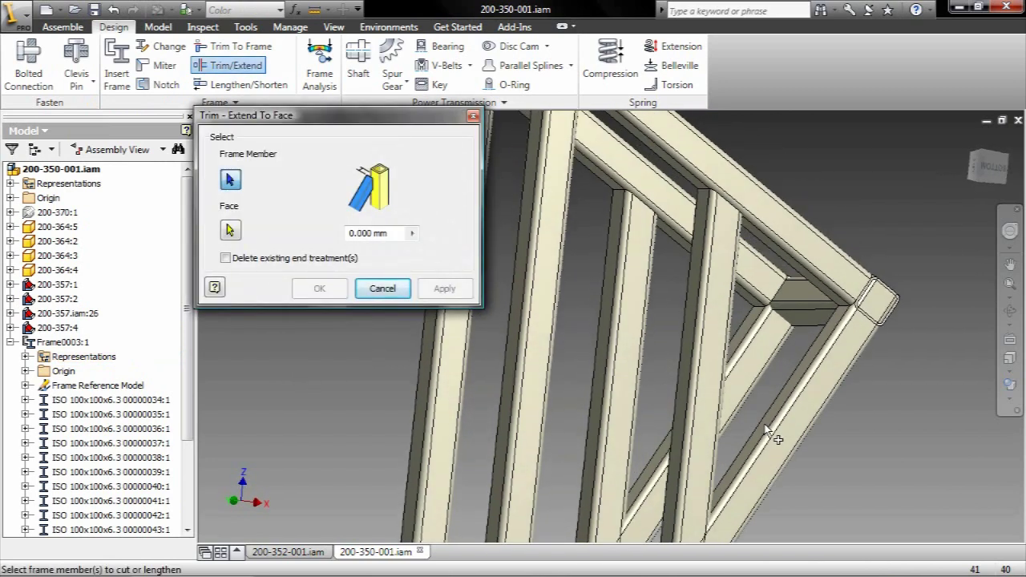
left_click(750, 388)
left_click(800, 401)
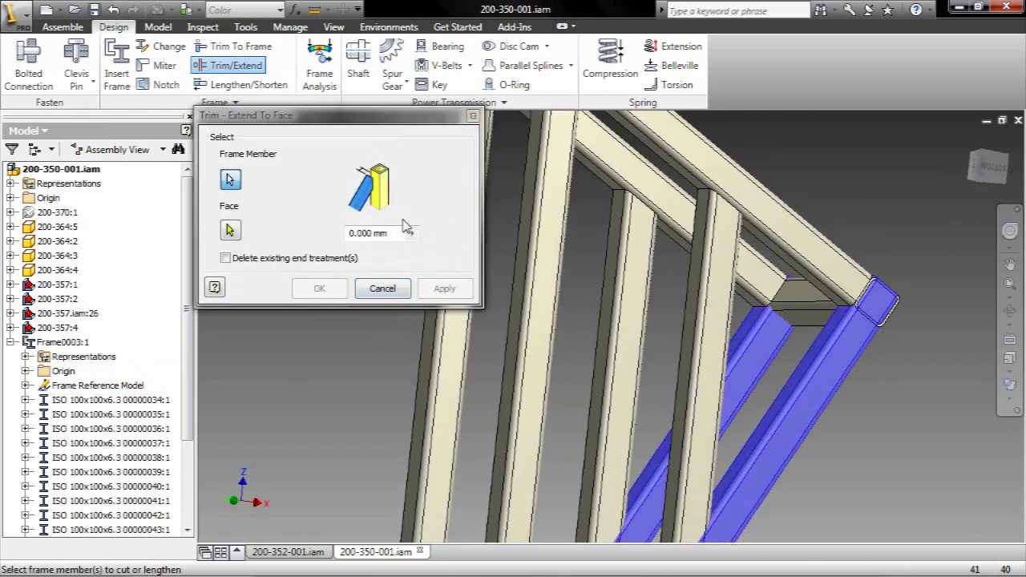
left_click(231, 231)
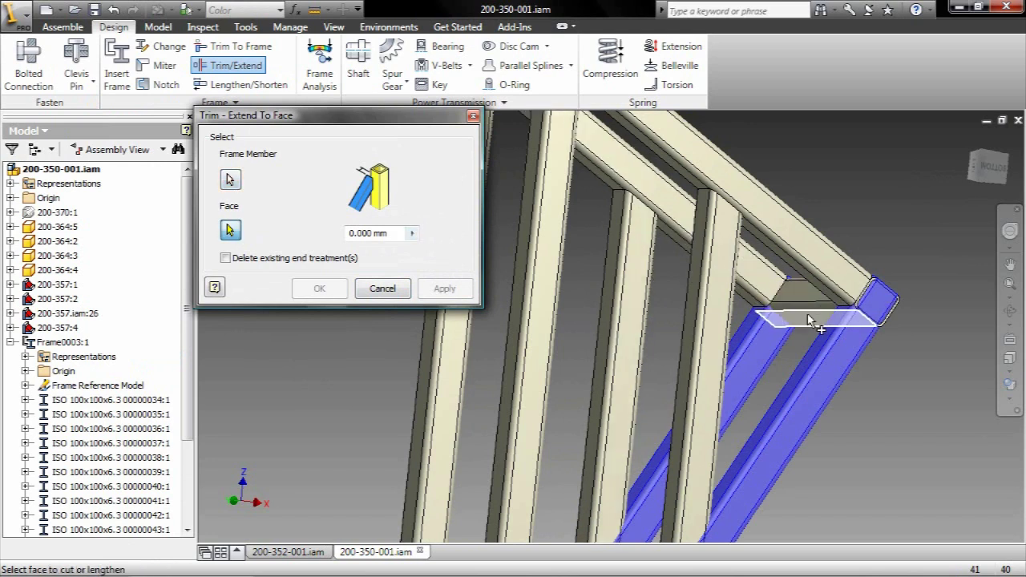
left_click(779, 315)
left_click(463, 292)
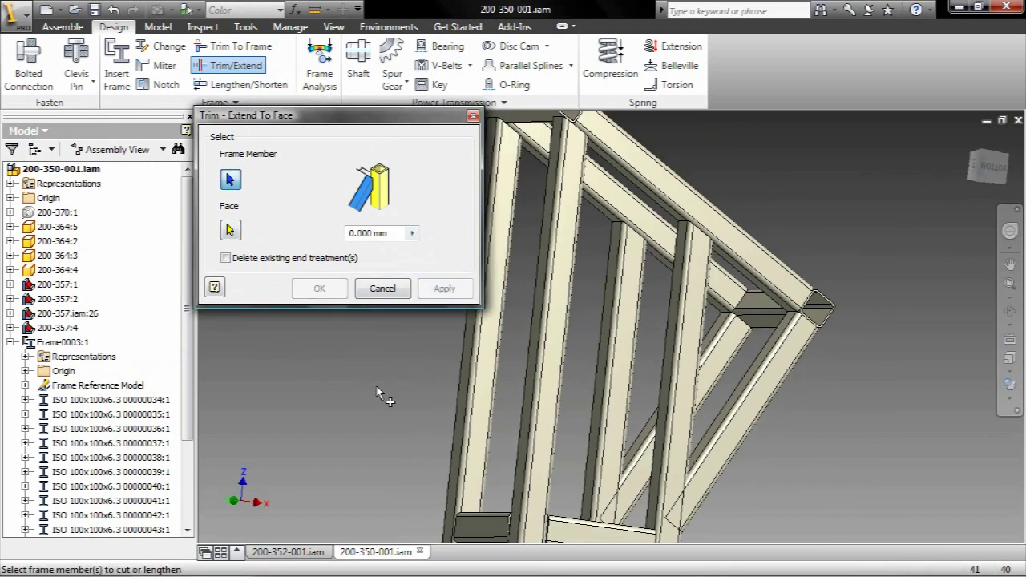
Step: Trim the lower ends of both diagonal braces to the front face of the supporting column with a 0 mm offset
middle_click_drag(769, 449, 776, 386, "shift")
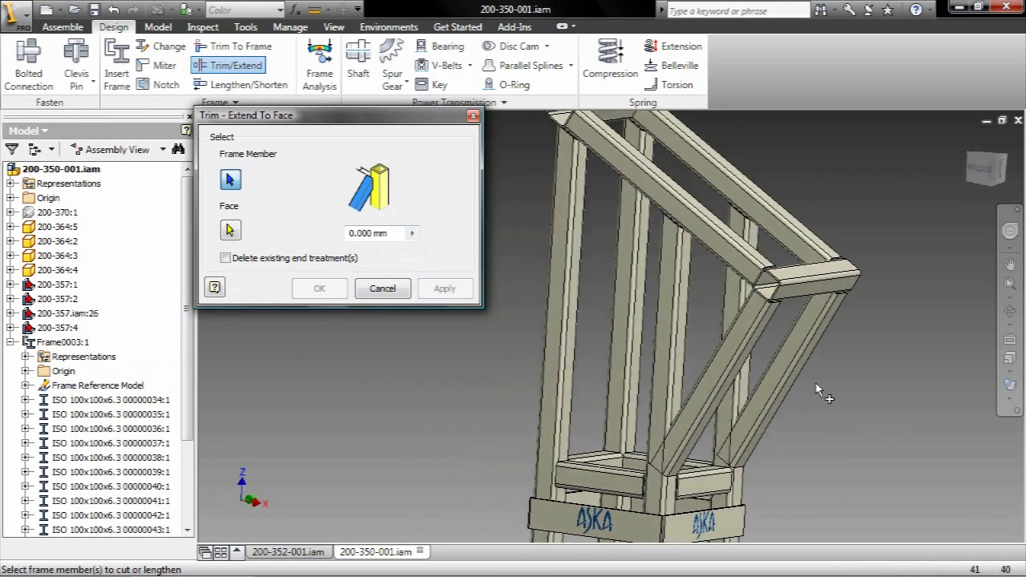
left_click(776, 384)
left_click(725, 382)
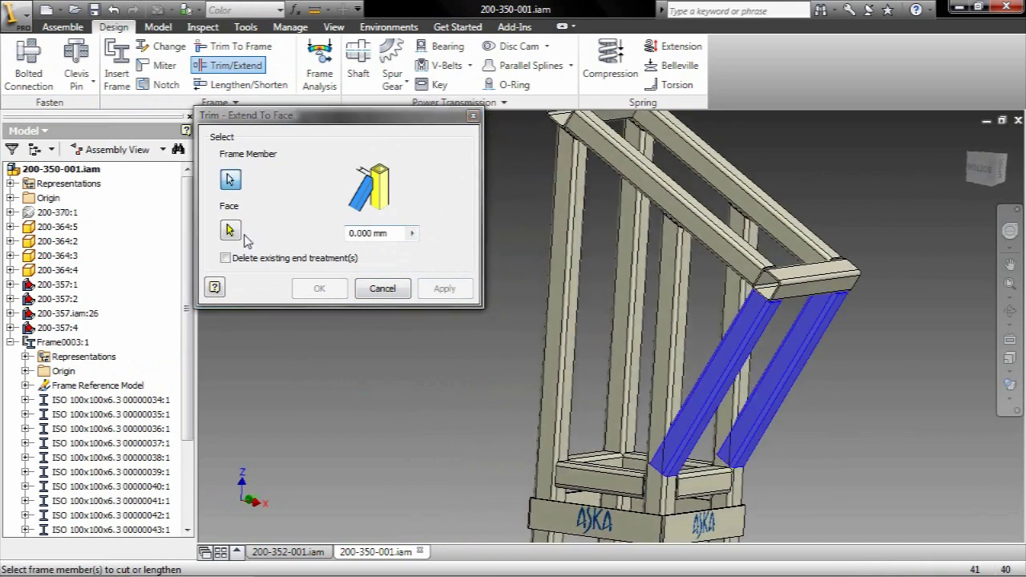
left_click(235, 232)
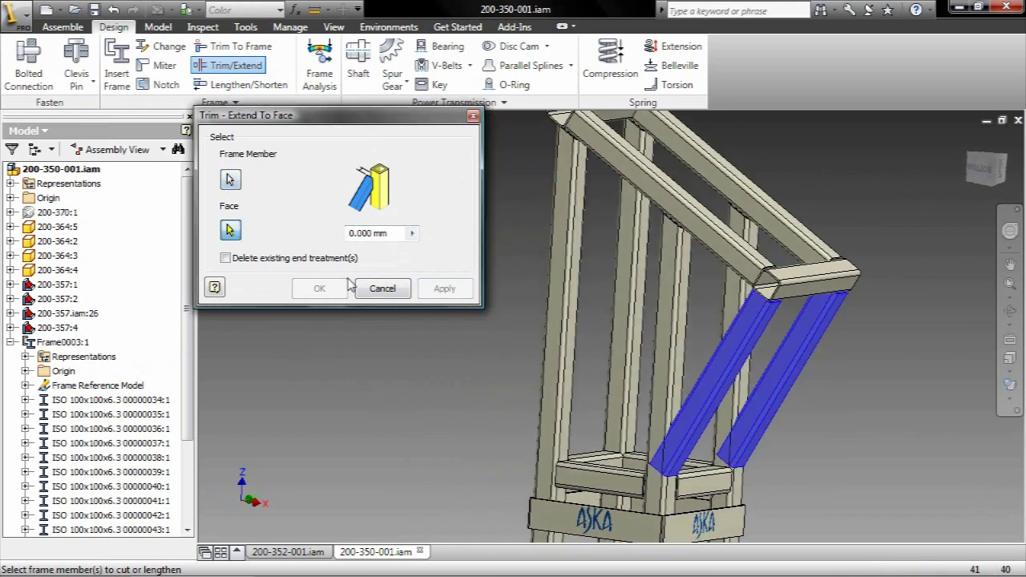
left_click(676, 346)
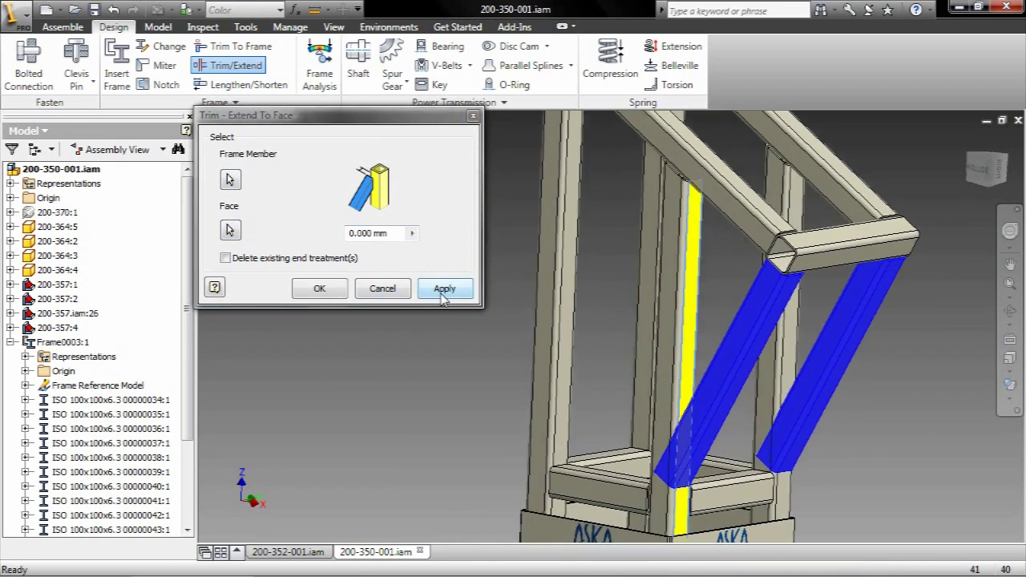
left_click(444, 288)
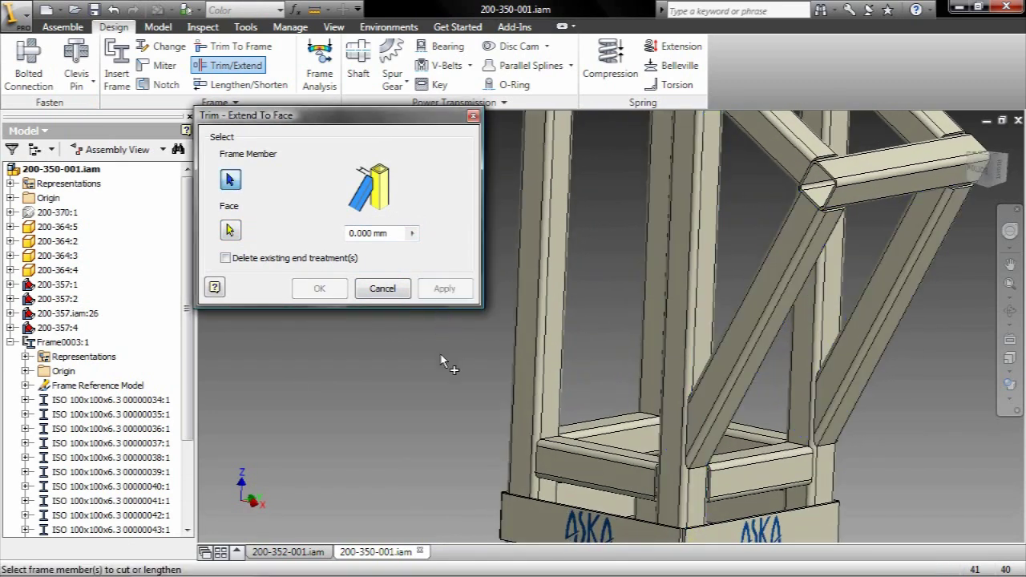
left_click(382, 289)
Step: Reopen the frame analysis, update it with the two added braces and run the simulation again
scroll(385, 317, "down", 5)
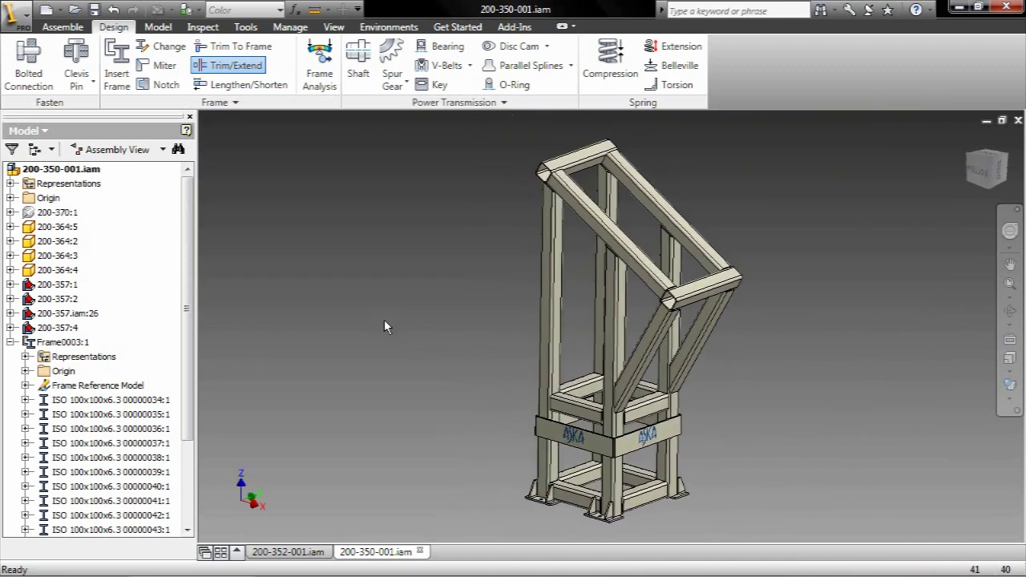
left_click(320, 70)
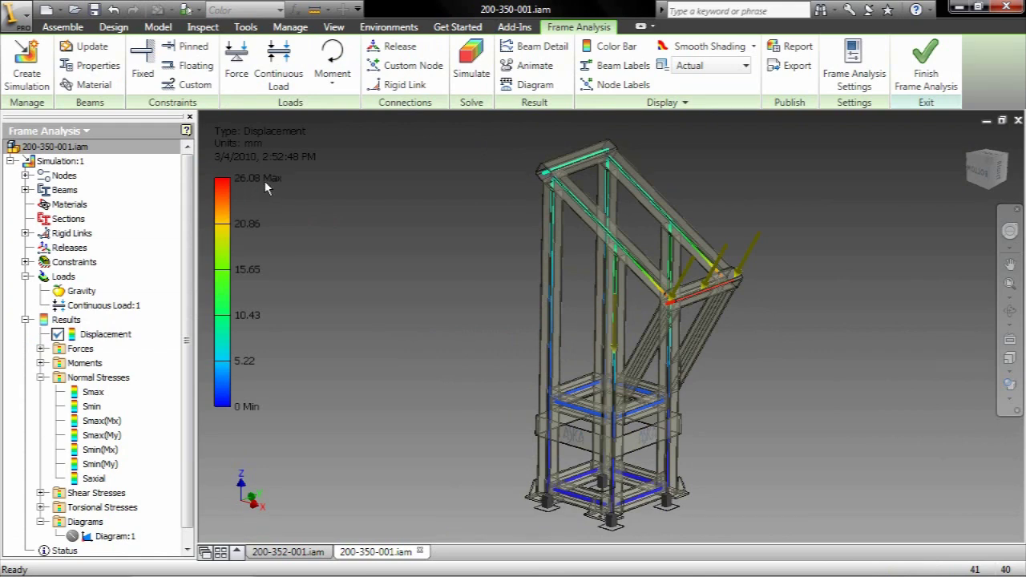
left_click(85, 46)
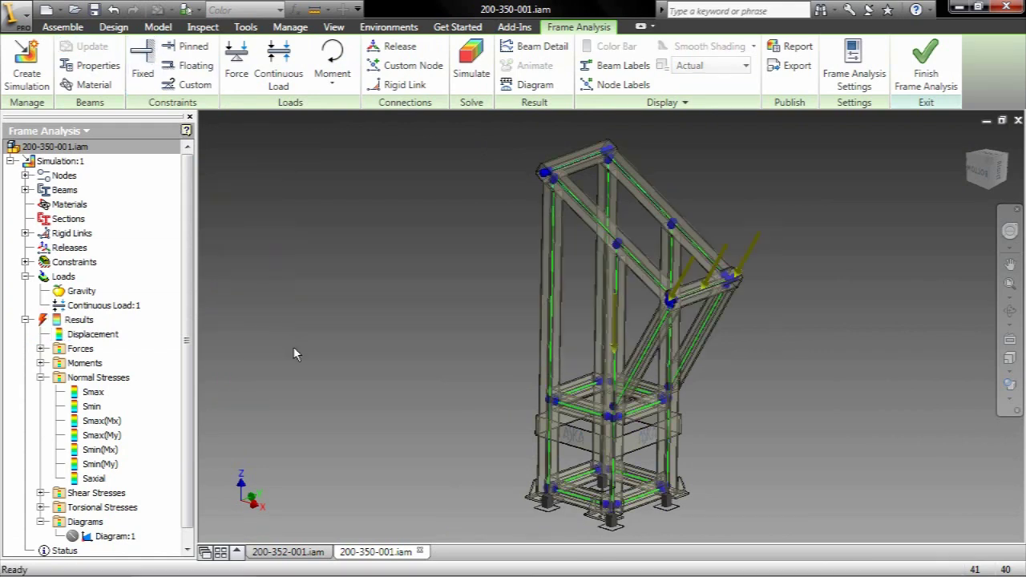
left_click(472, 63)
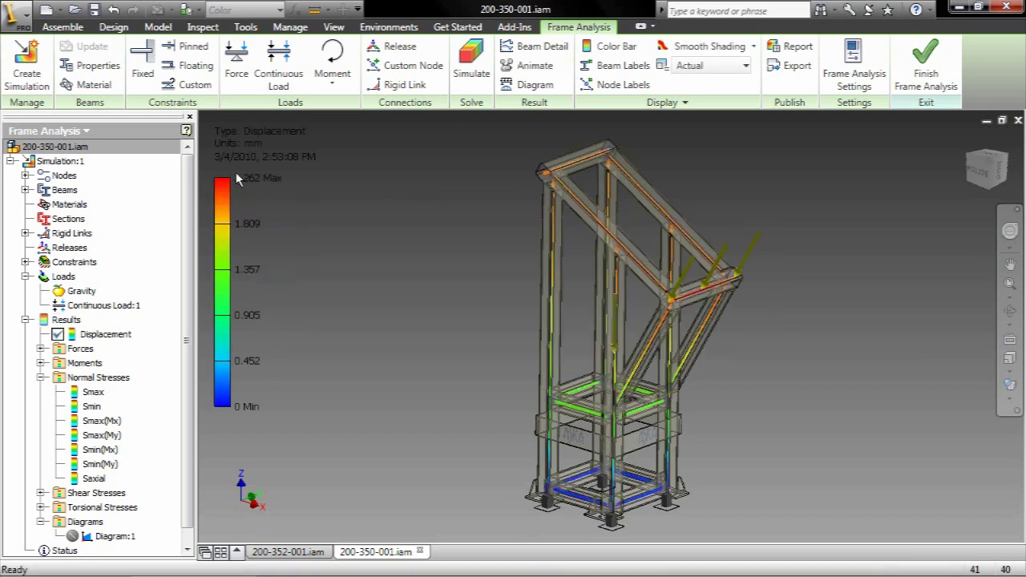
Step: Display the Smax normal stress result and examine it on the reinforced frame
scroll(255, 177, "down", 4)
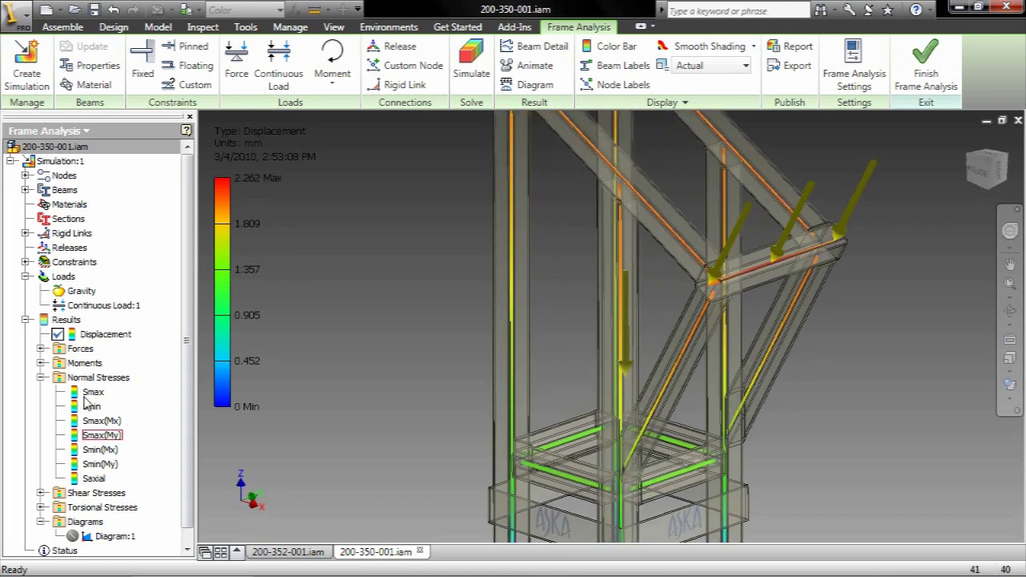
double_click(92, 392)
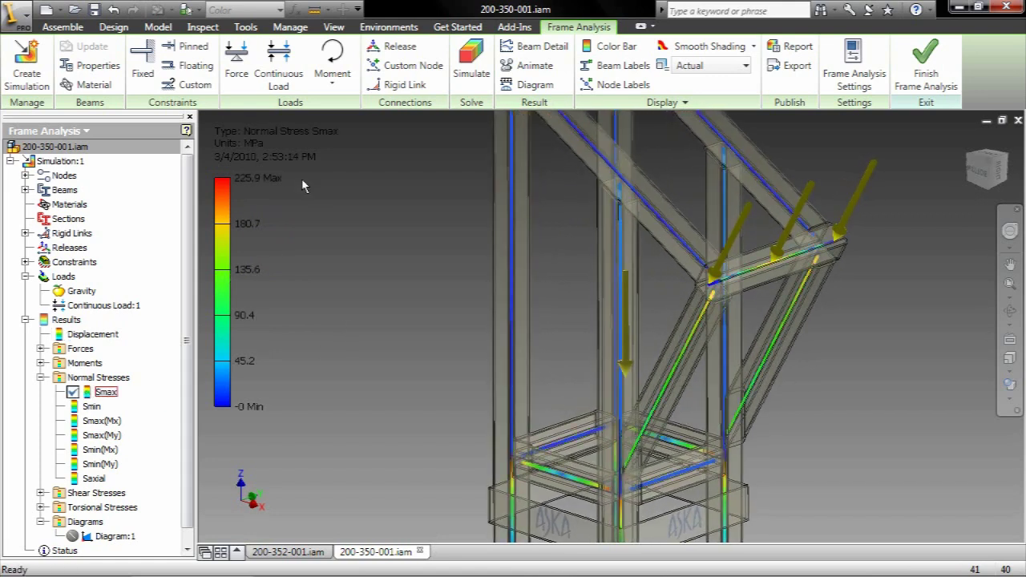
scroll(273, 178, "up", 2)
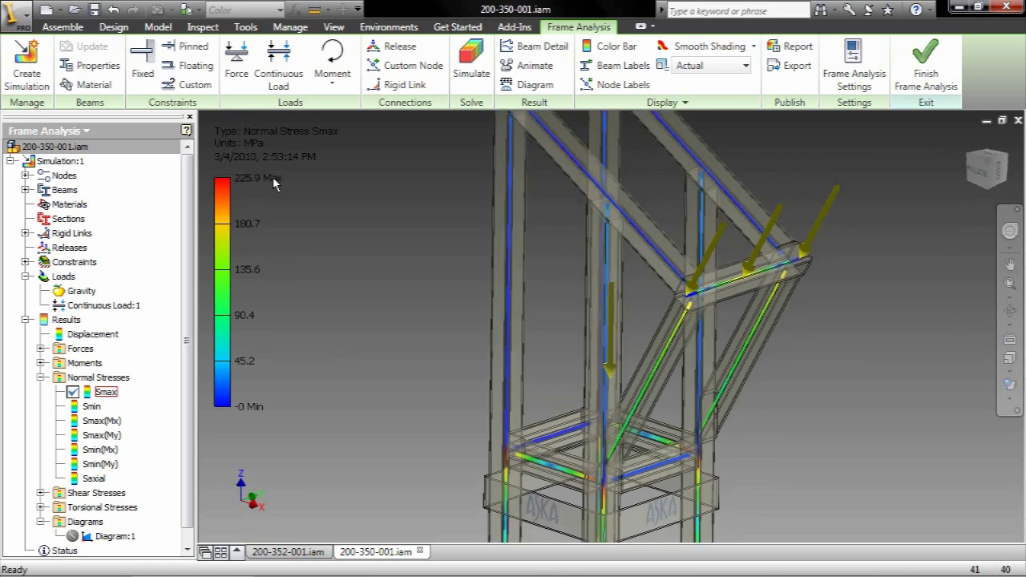
scroll(181, 340, "down", 1)
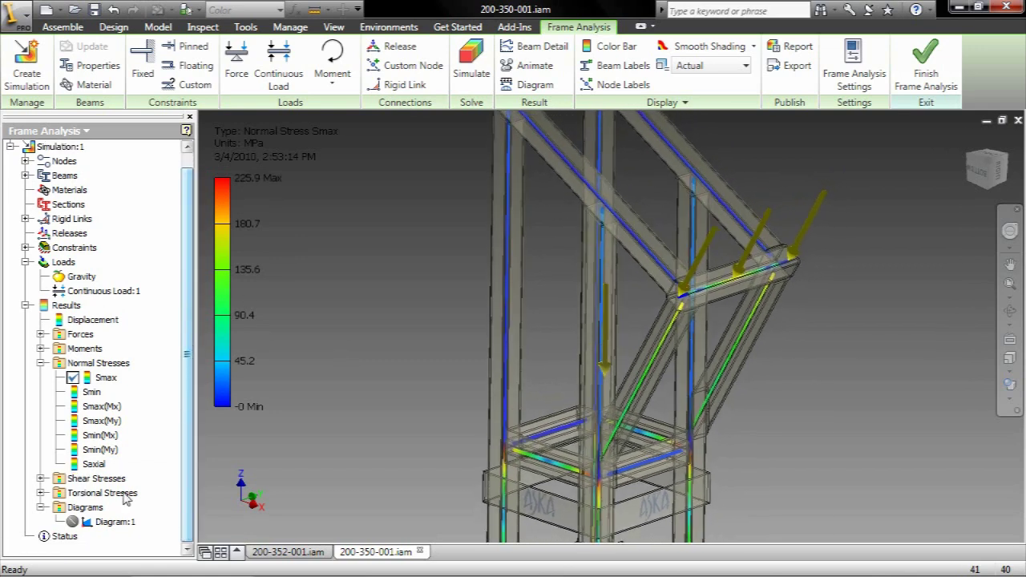
Step: Unsuppress Diagram:1 to examine the normal stress values along the frame's beam, and suppress the diagram again
left_click(112, 522)
left_click(112, 521)
right_click(101, 525)
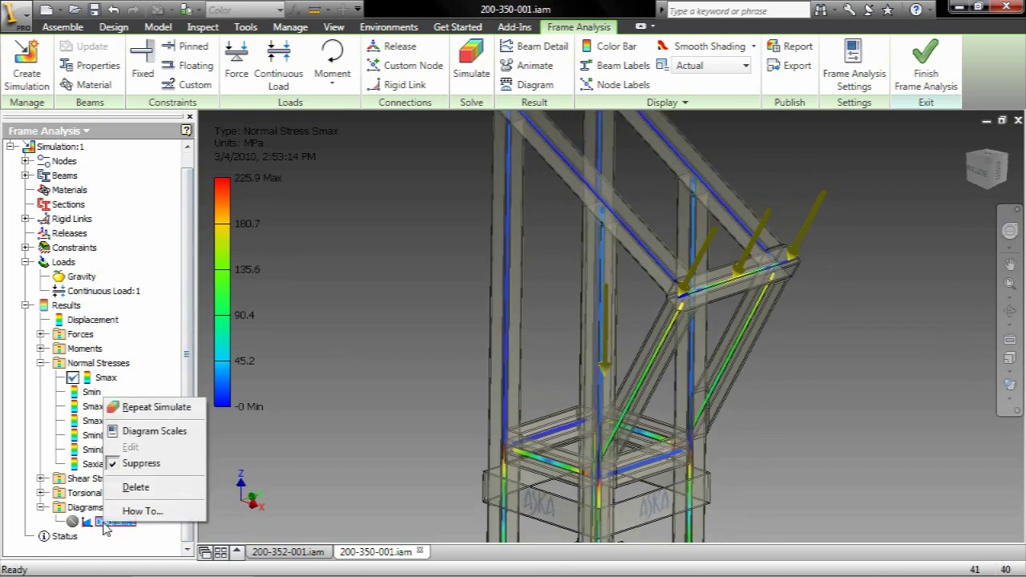
left_click(138, 462)
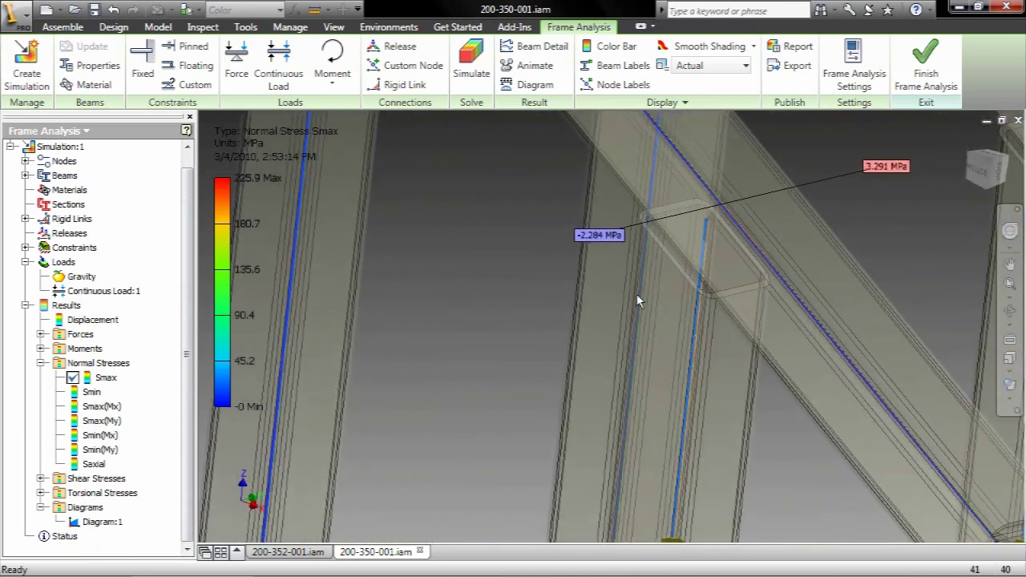
left_click(699, 292)
left_click(491, 369)
scroll(490, 374, "up", 1)
left_click(968, 140)
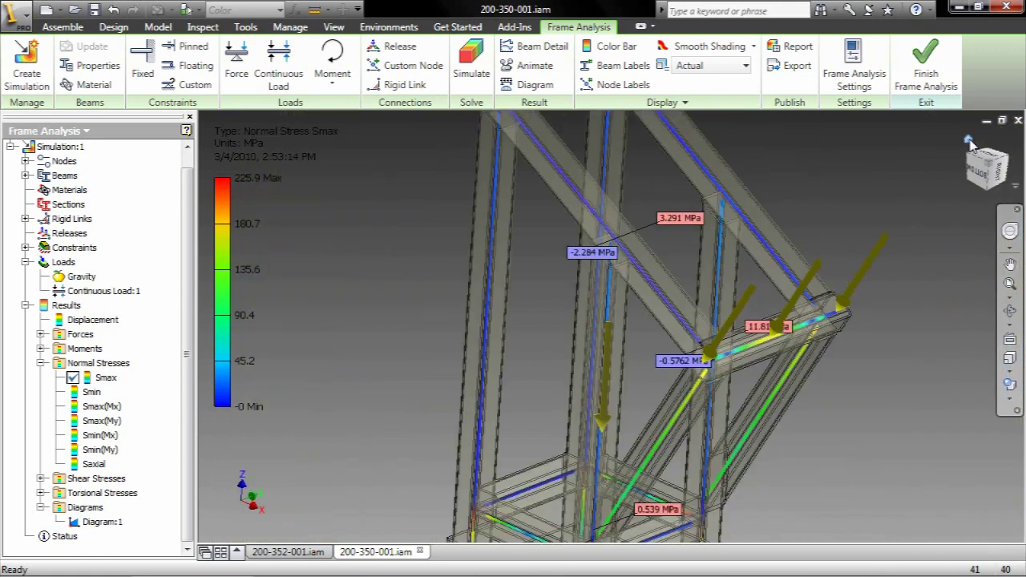
right_click(95, 523)
left_click(138, 435)
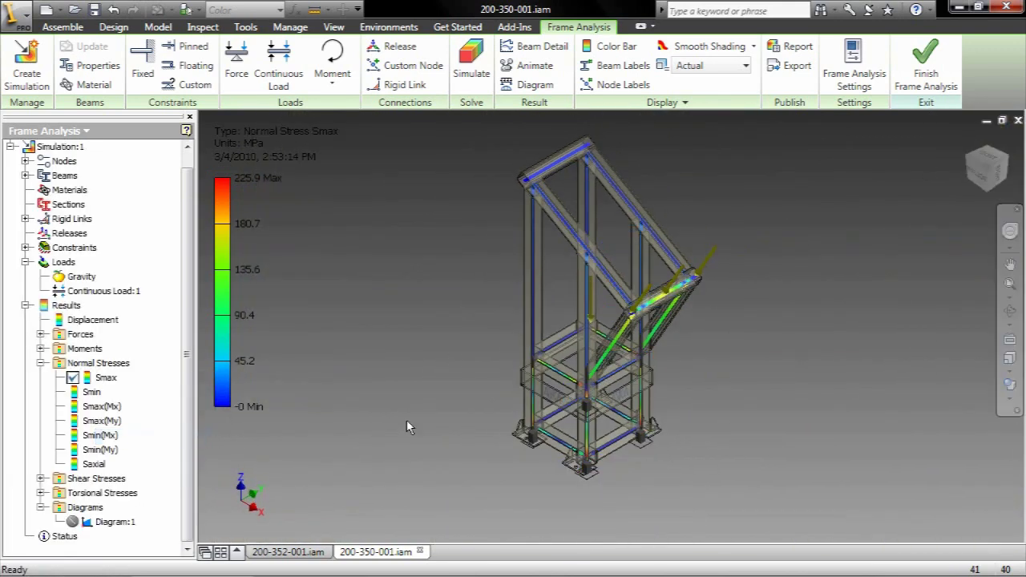
Step: Finish the frame analysis and switch to the robot assembly 200-352-001.iam
left_click(924, 68)
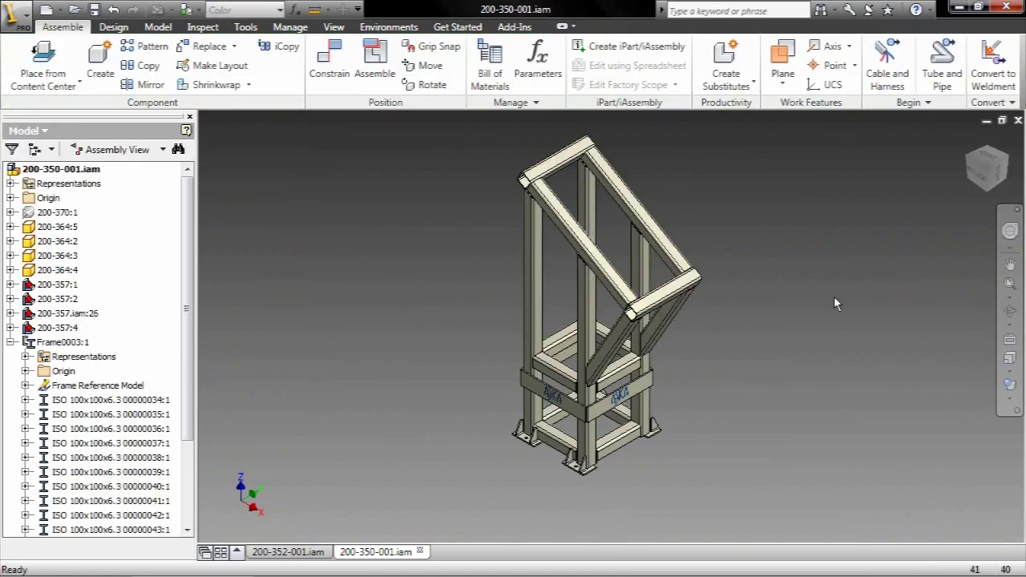
left_click(277, 553)
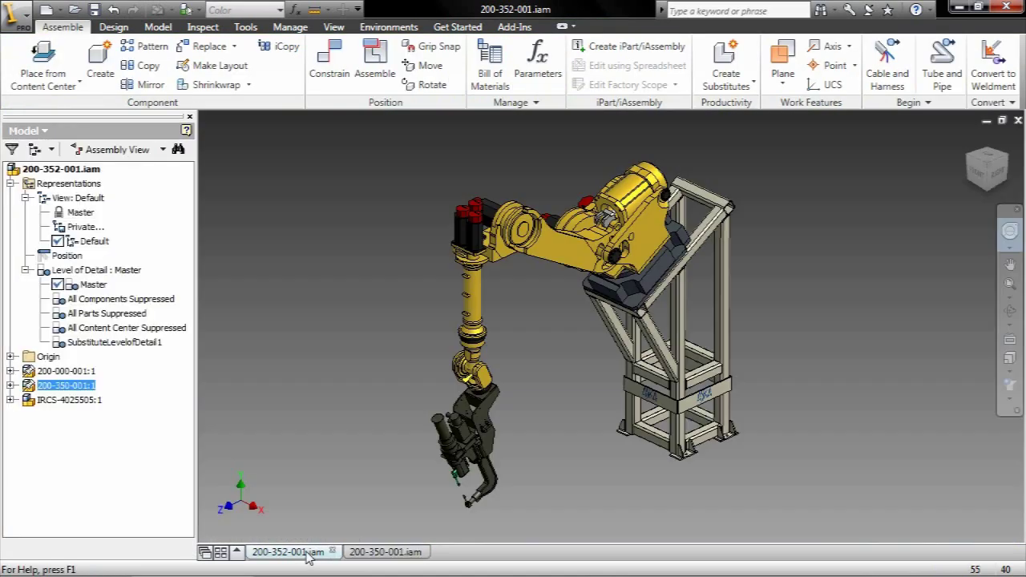